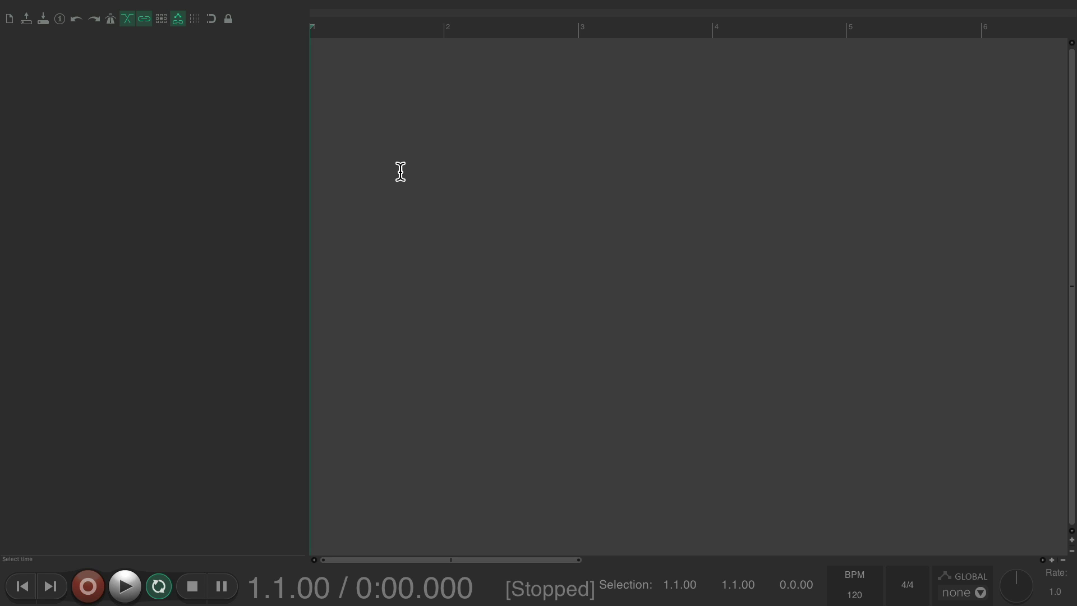
Insert two empty tracks, Track 1 and Track 2, and leave neither selected
double_click(217, 138)
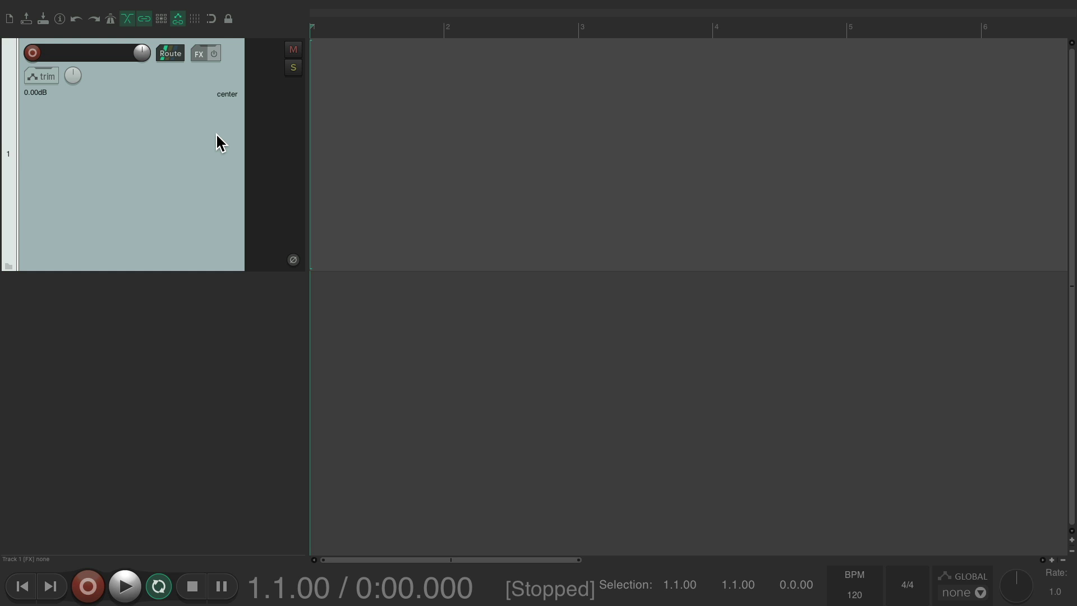
double_click(202, 323)
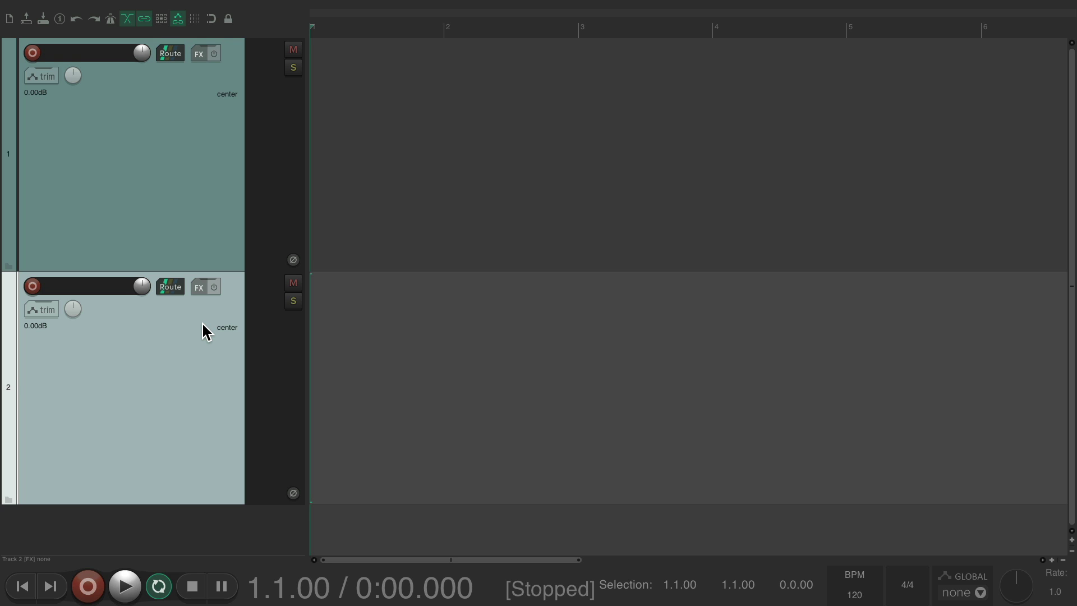
left_click(202, 324, "ctrl")
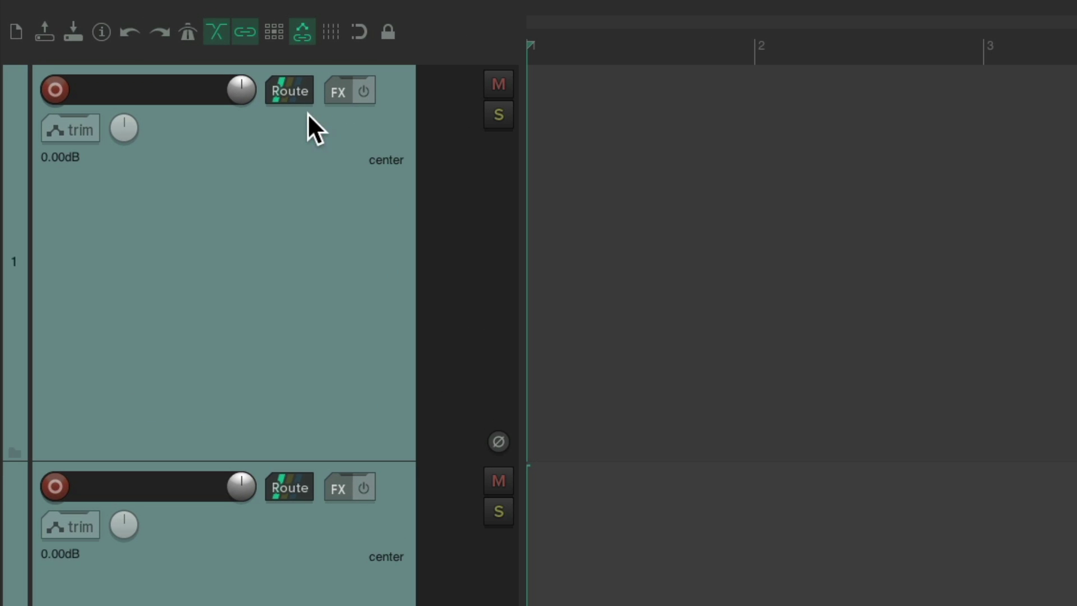
left_click(302, 99)
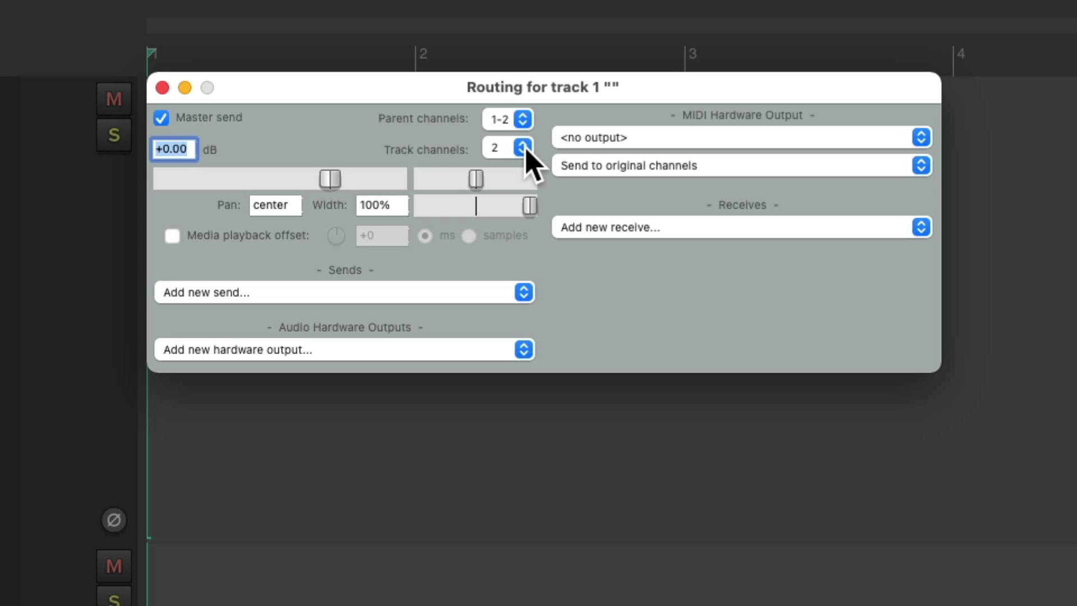
left_click(523, 148)
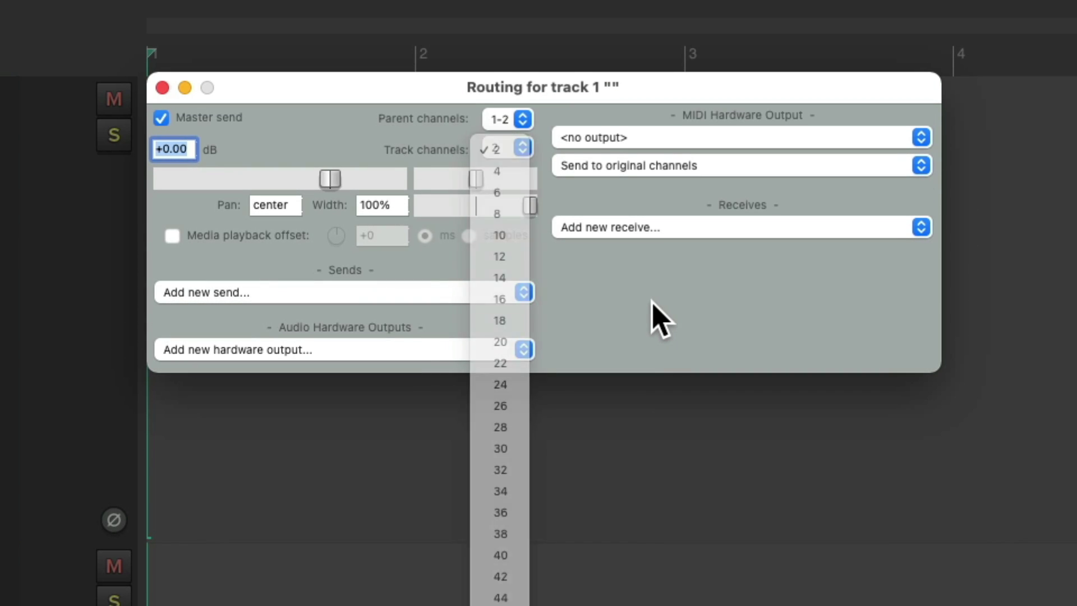
left_click(652, 37)
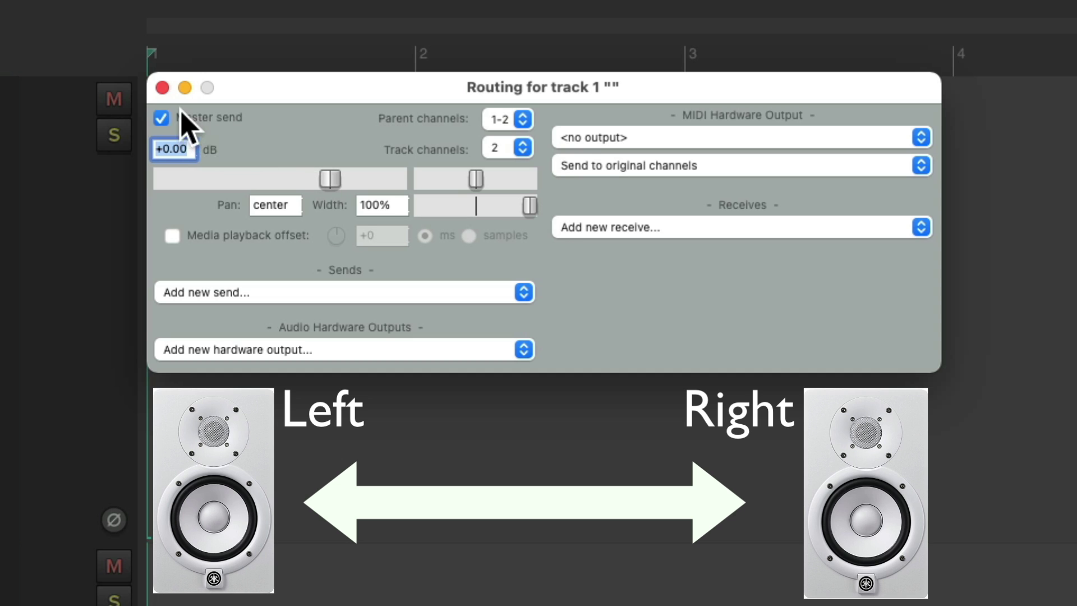
left_click(162, 88)
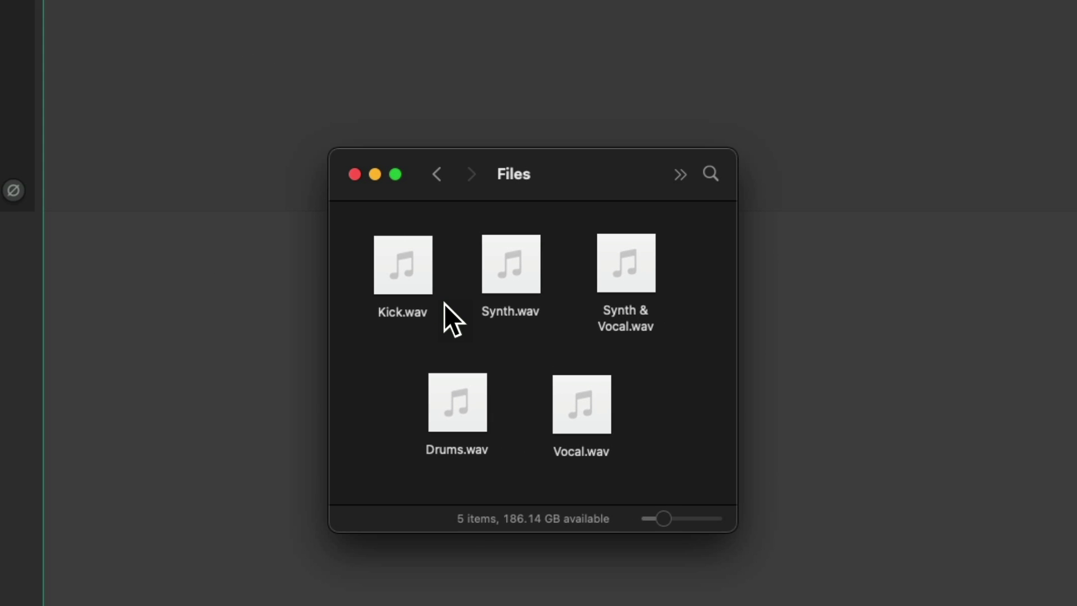
Drag Kick.wav from Finder onto track 1 to create a Kick track
mouse_move(430, 293)
left_click_drag(421, 288, 395, 161)
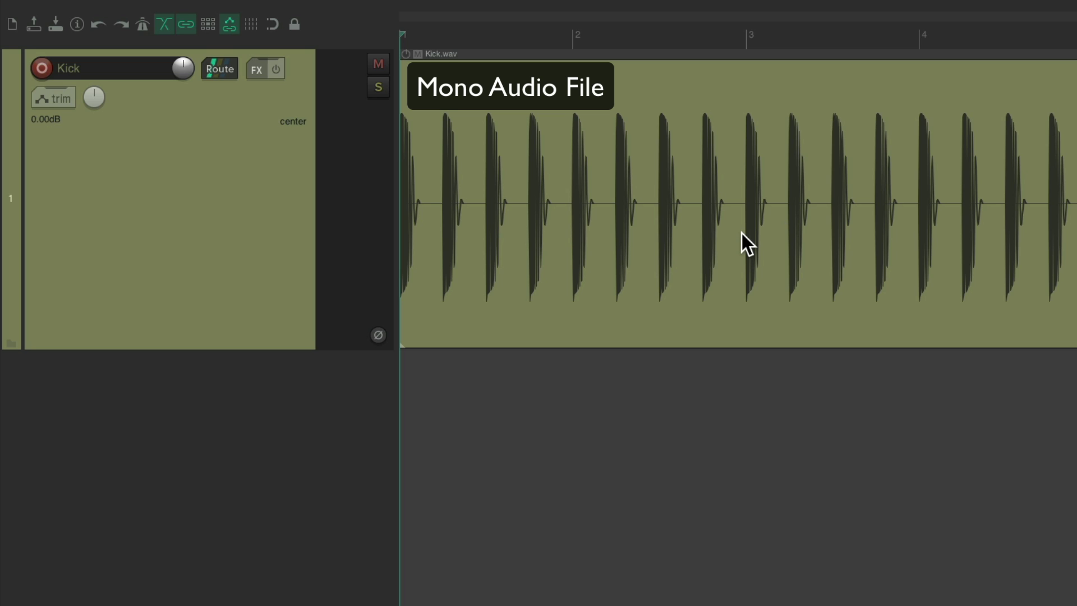
Play the Kick track twice from the start, then bring up its routing window
key("space")
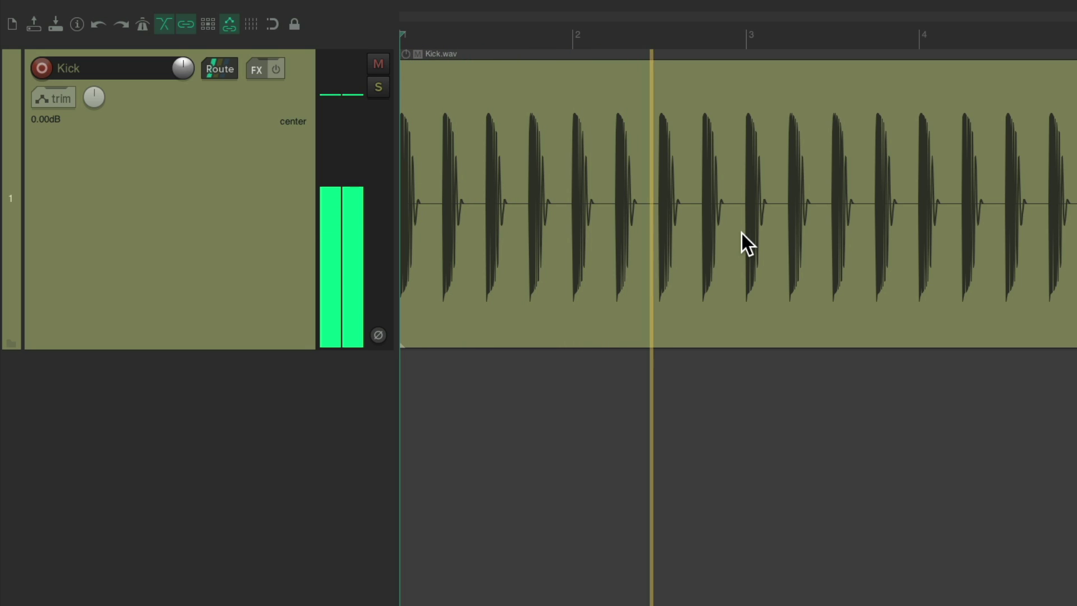
key("space")
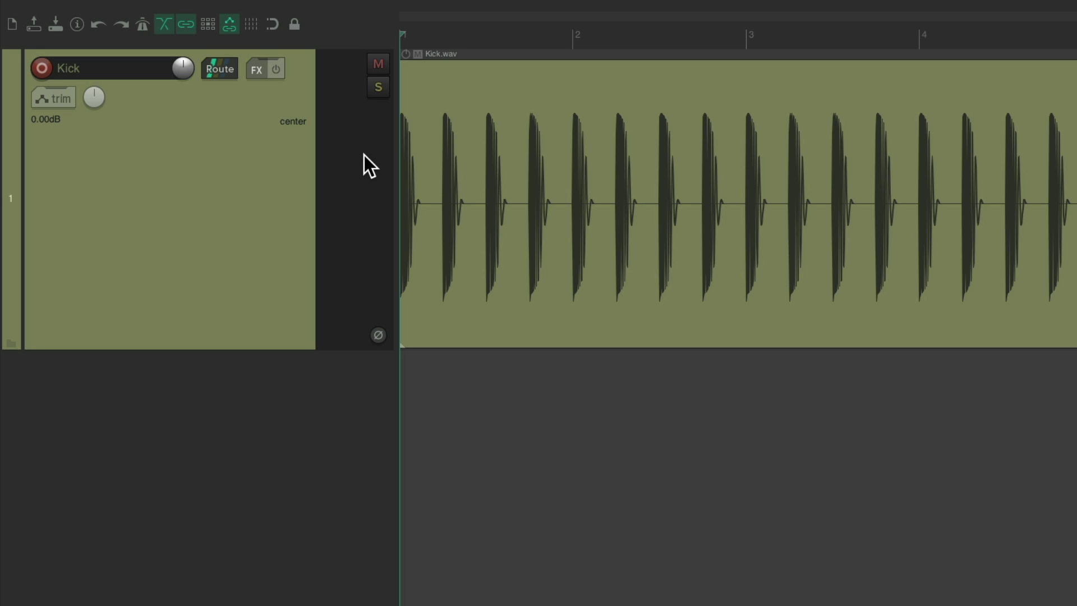
key("space")
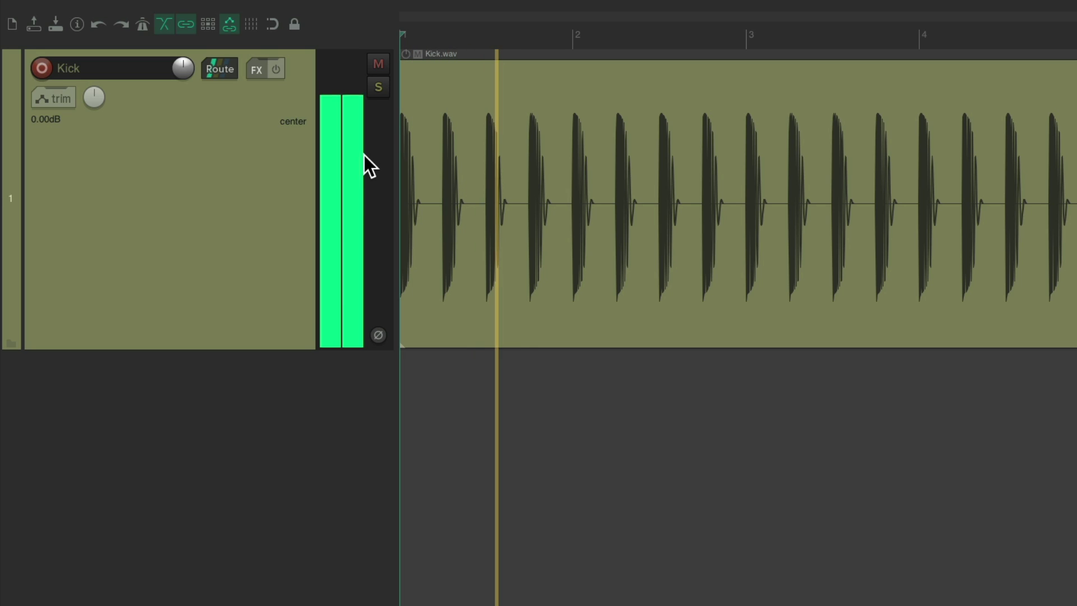
key("space")
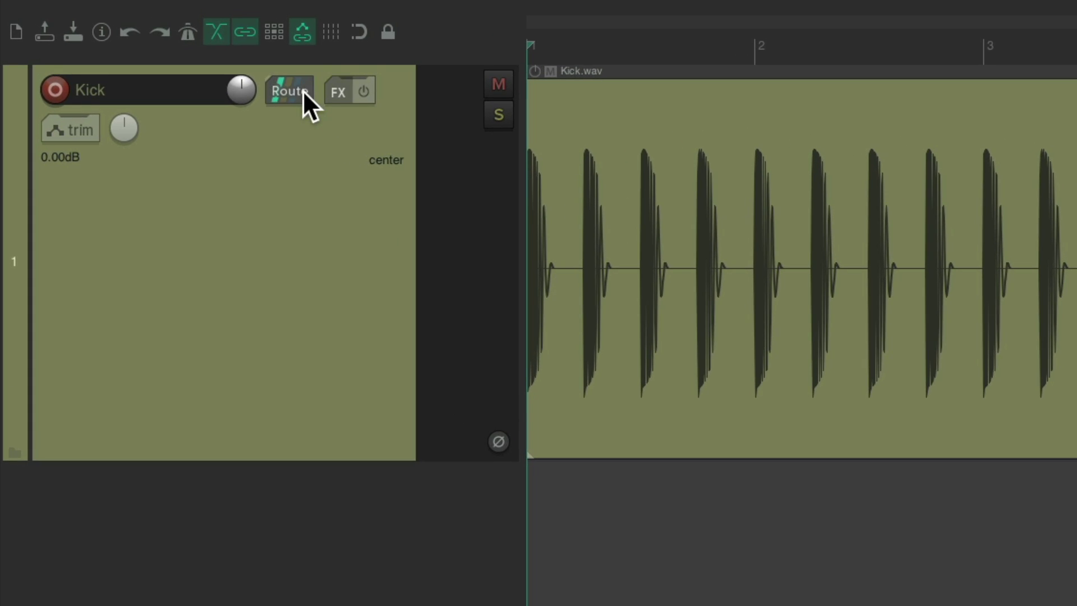
left_click(230, 68)
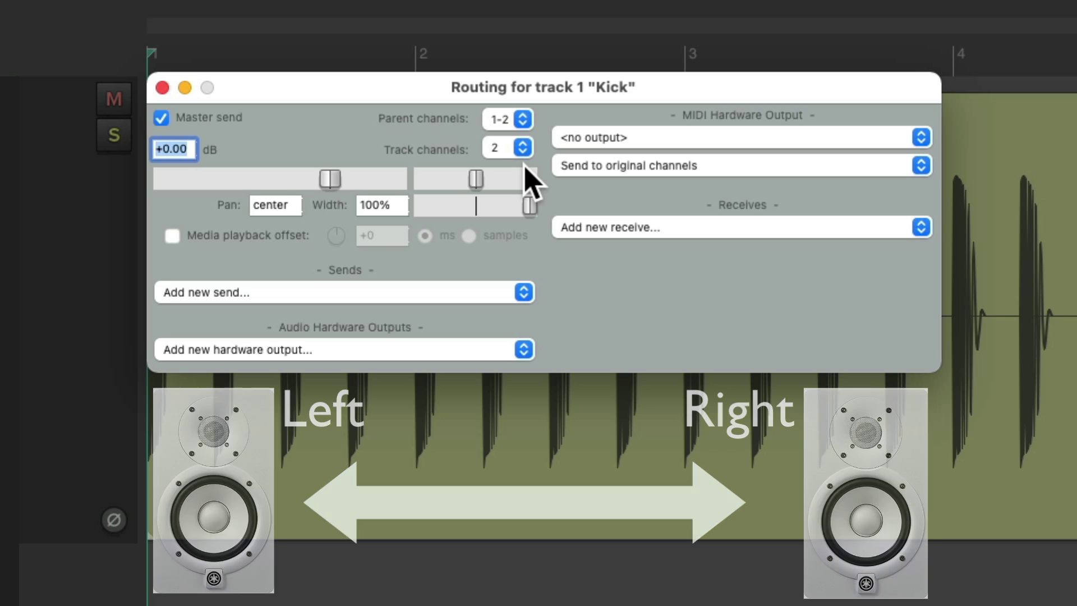
Close the Kick routing window and bring Synth.wav in as a stereo Synth track
left_click(162, 88)
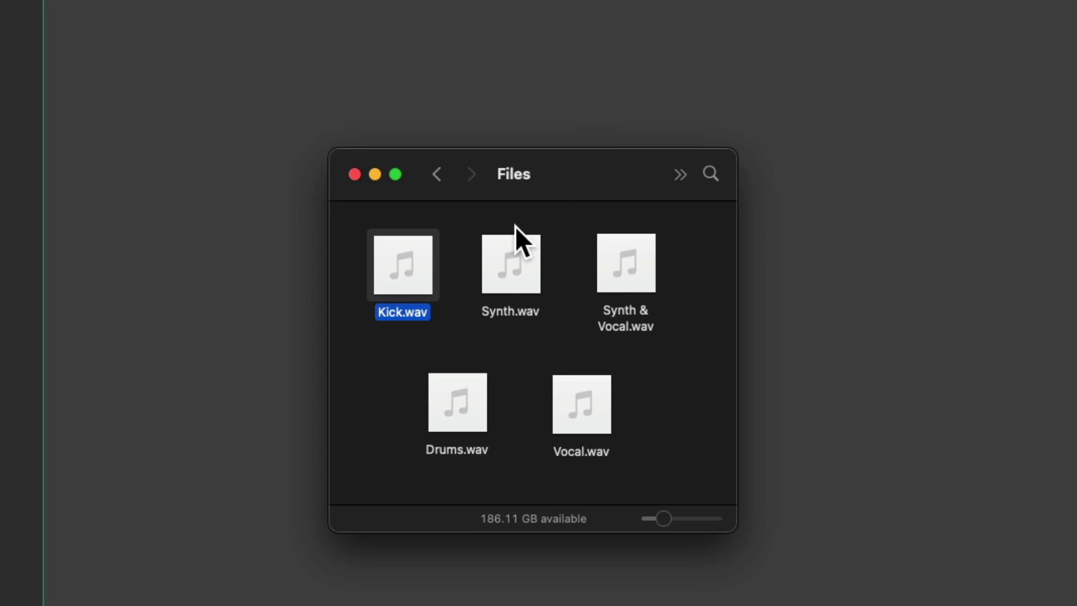
left_click_drag(496, 256, 297, 162)
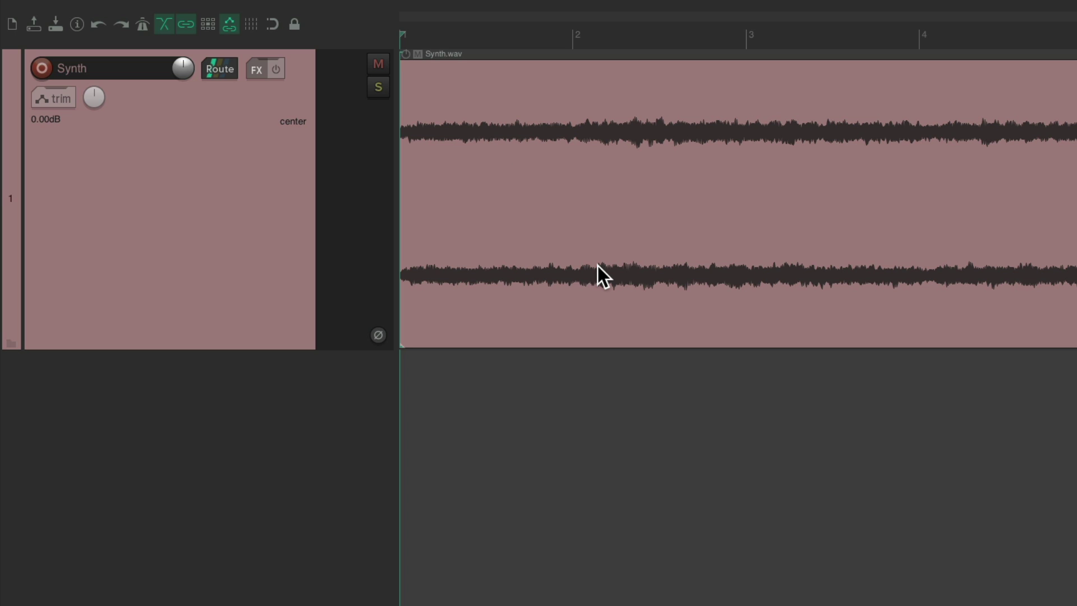
key("space")
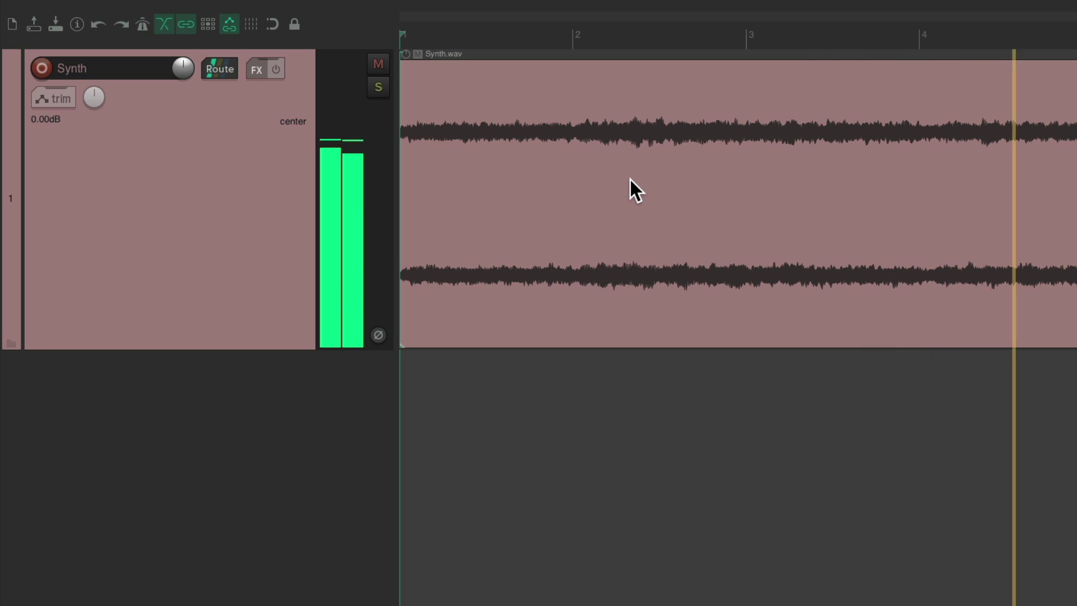
key("space")
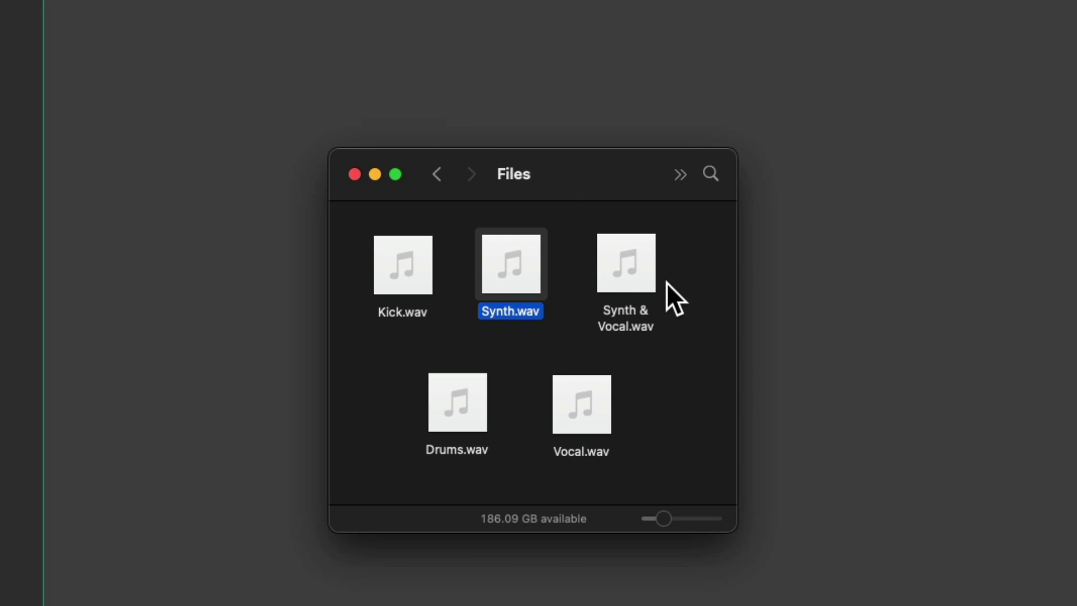
Drag Synth & Vocal.wav from Finder in as a four-channel Synth & Vocal track
left_click_drag(623, 234, 247, 172)
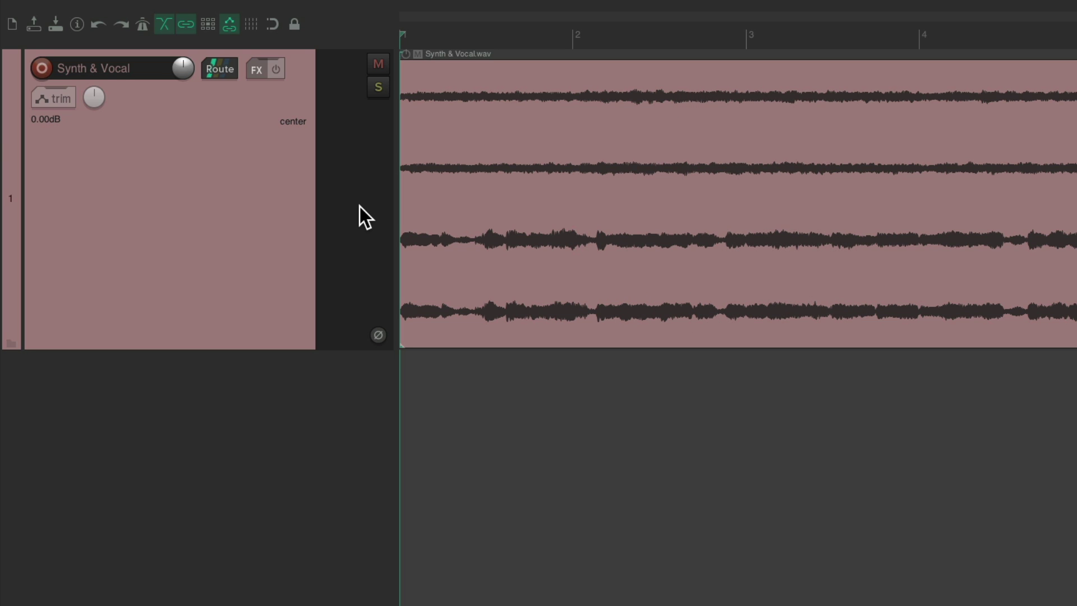
left_click(219, 68)
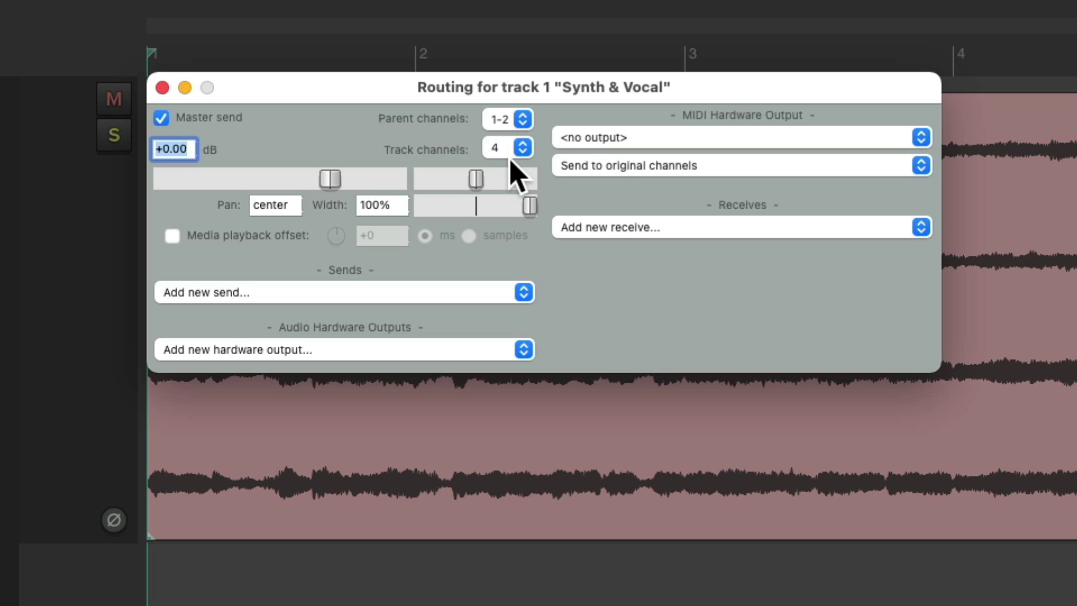
left_click(163, 88)
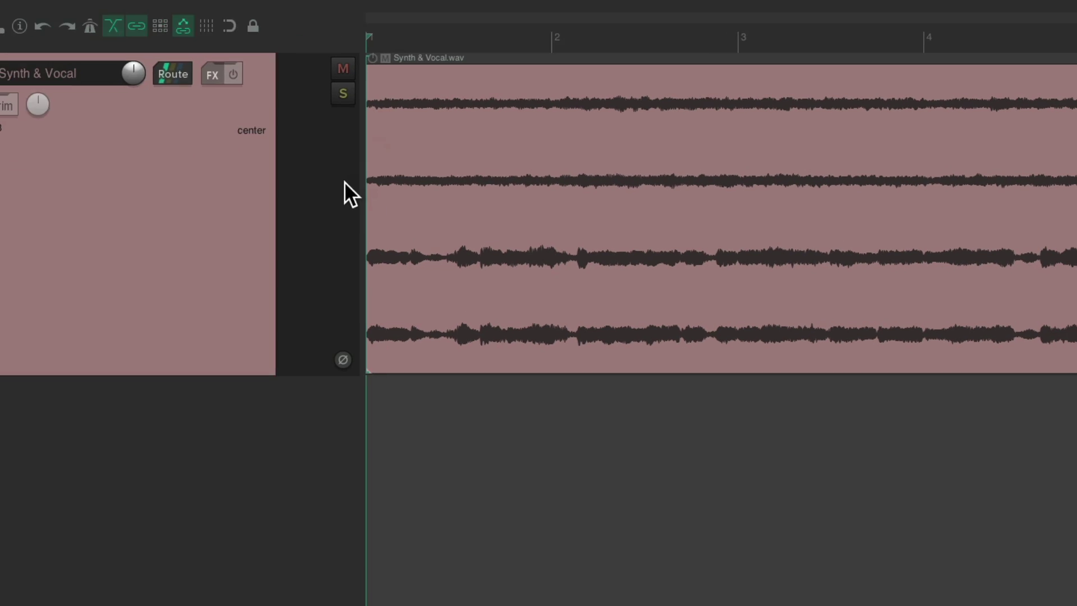
key("space")
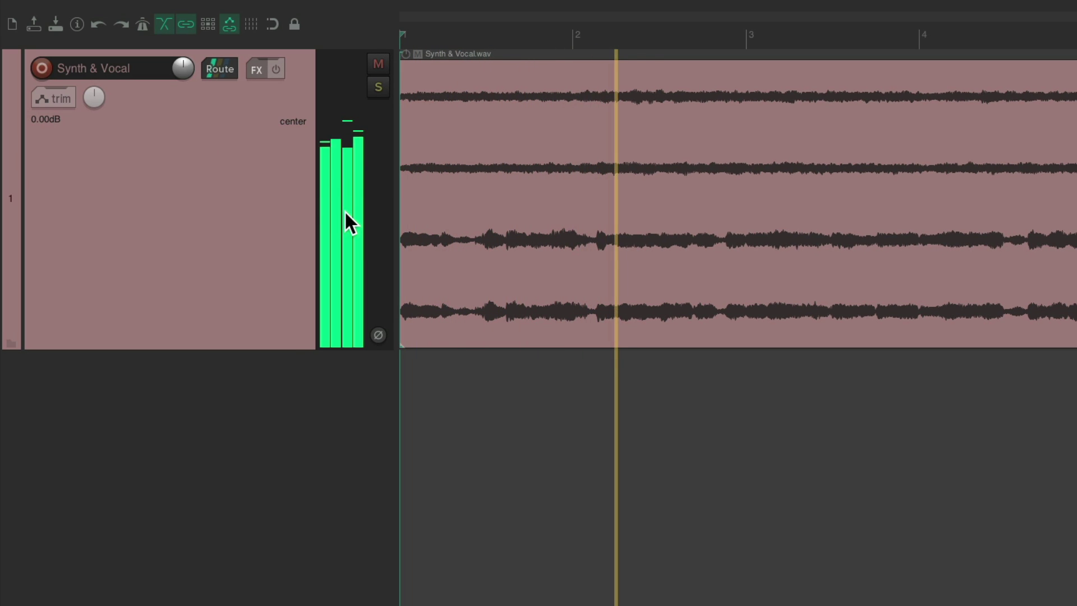
key("space")
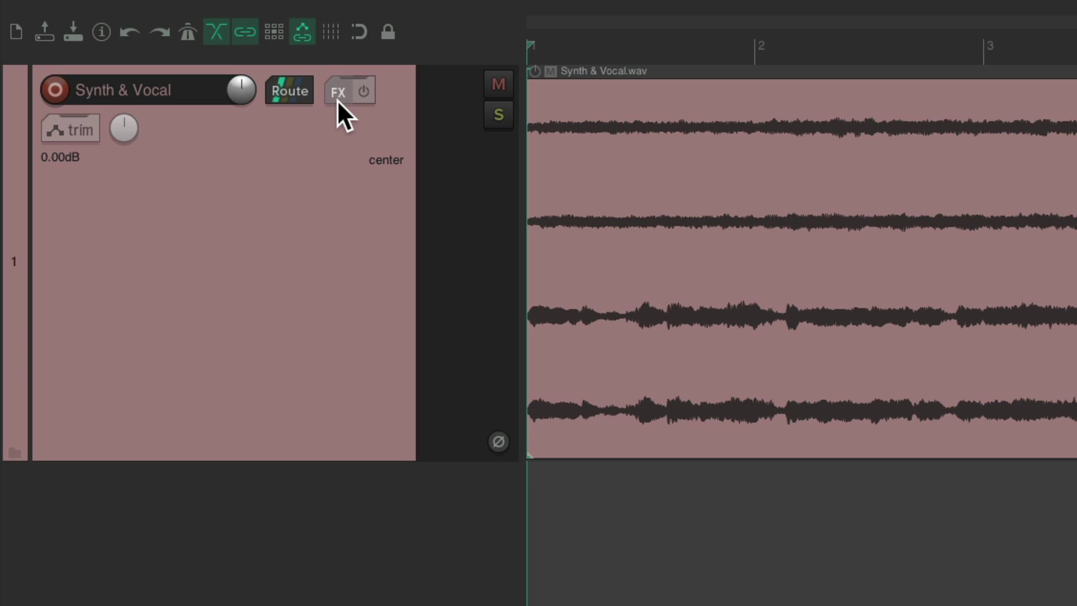
Add JS: Channel Mapper-Downmixer (Cockos) to the Synth & Vocal track and audition it
left_click(338, 93)
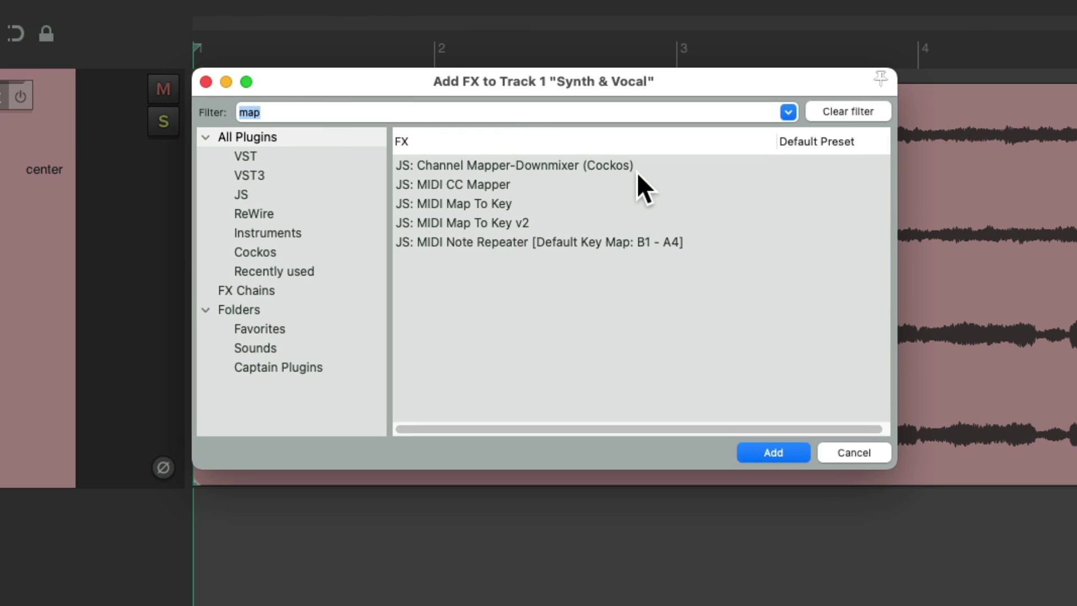
double_click(553, 170)
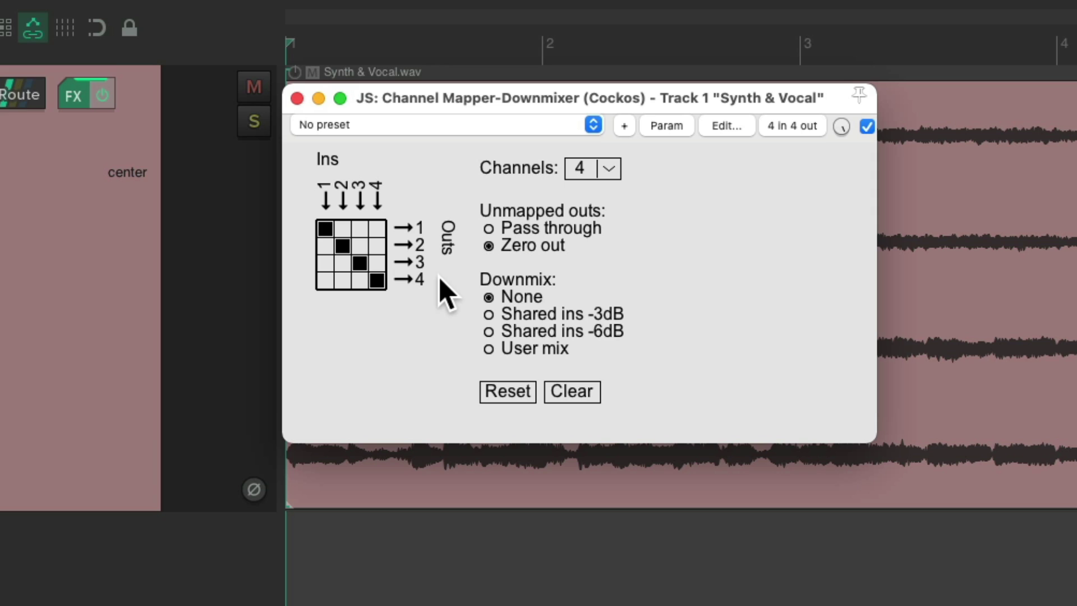
key("space")
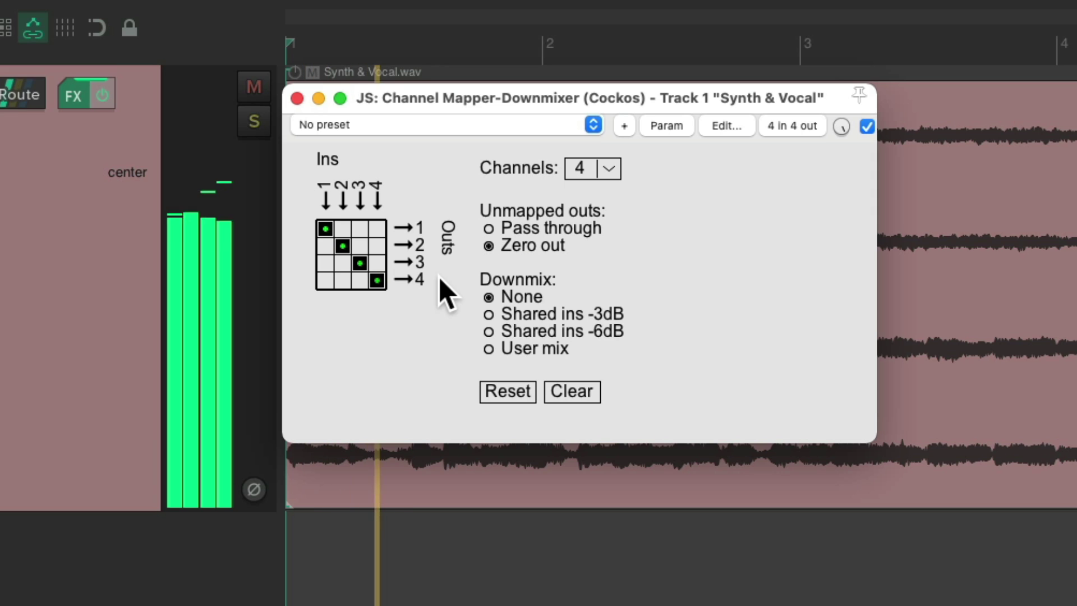
key("space")
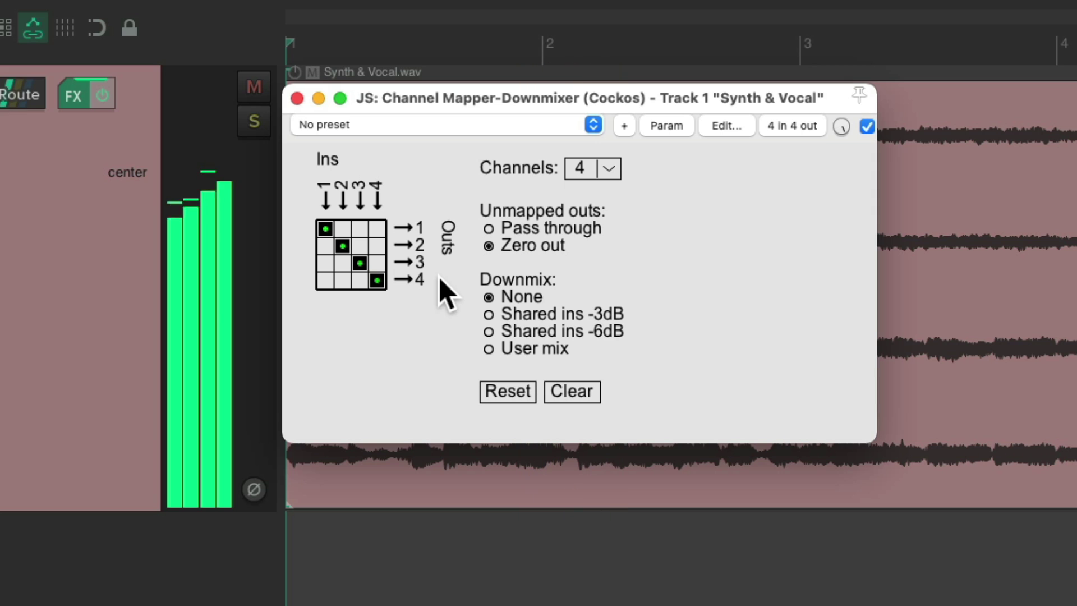
Remap inputs 3 and 4 to outputs 1 and 2 instead of 3 and 4, then play back
left_click(360, 262)
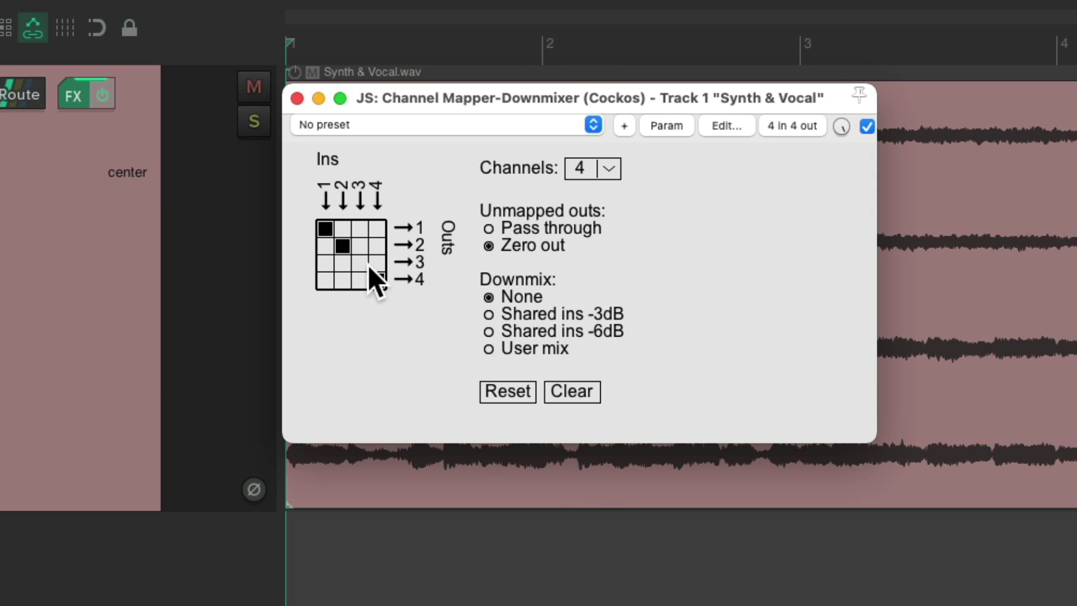
left_click(377, 281)
left_click(361, 227)
left_click(377, 246)
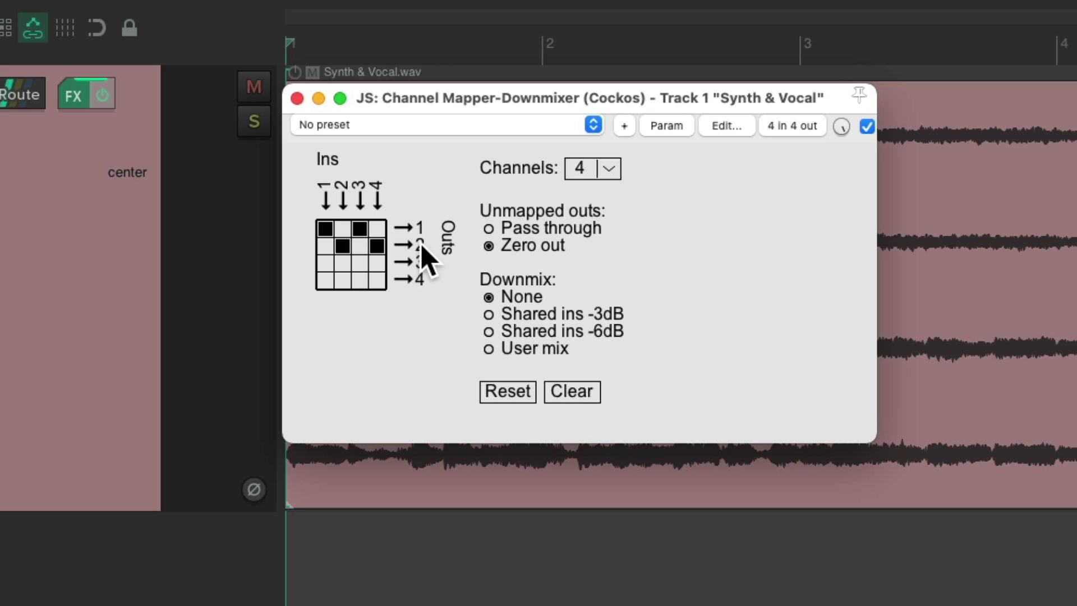
key("space")
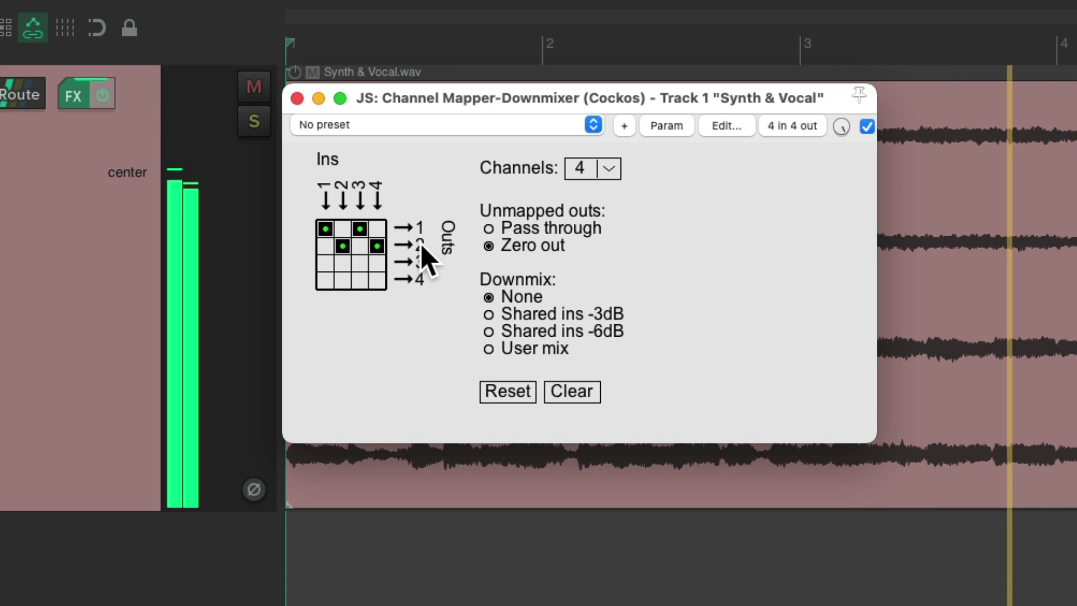
key("space")
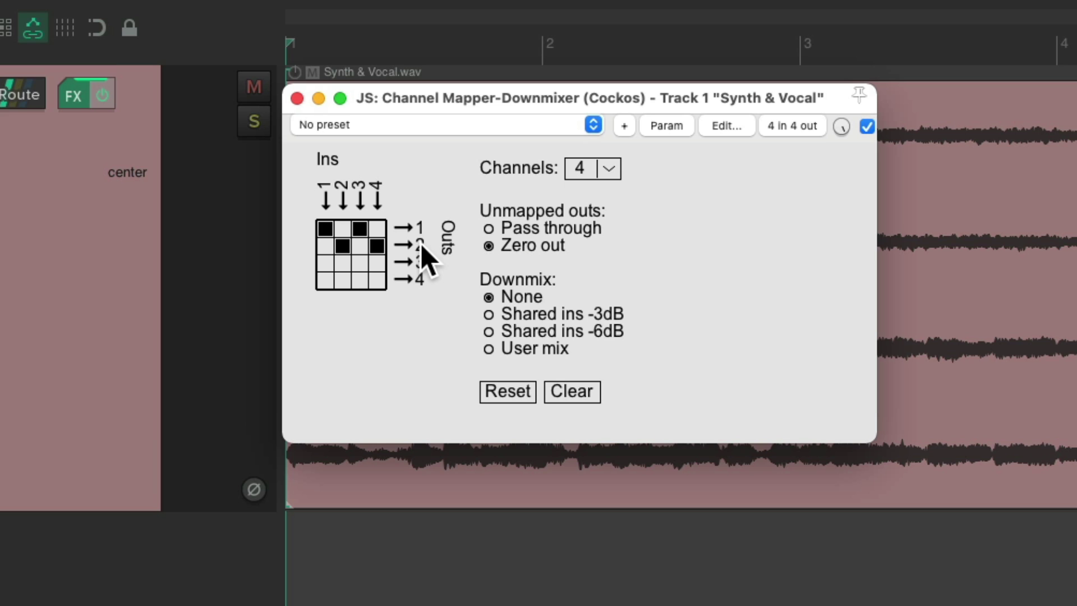
Unmap inputs 1 and 2 to hear channels 3 and 4 alone, then unmap those too
left_click(343, 246)
left_click(325, 228)
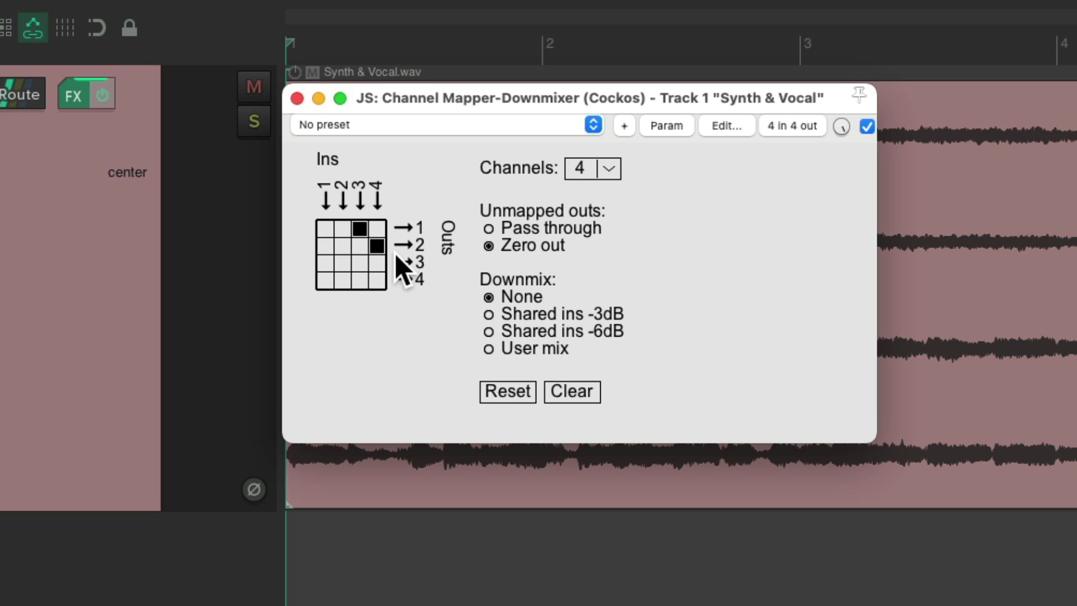
key("space")
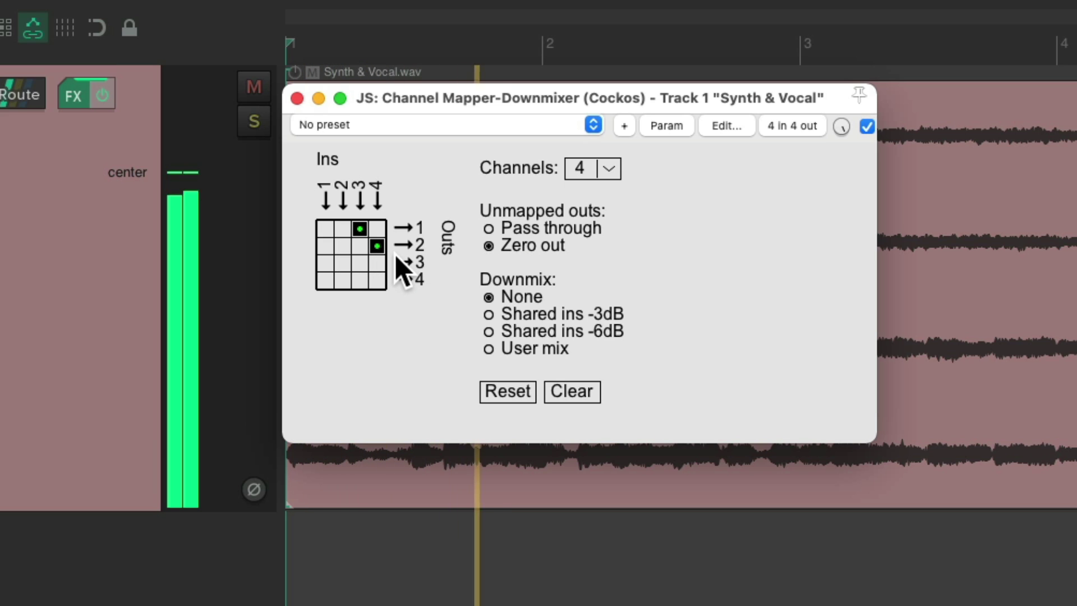
left_click(377, 245)
left_click(360, 228)
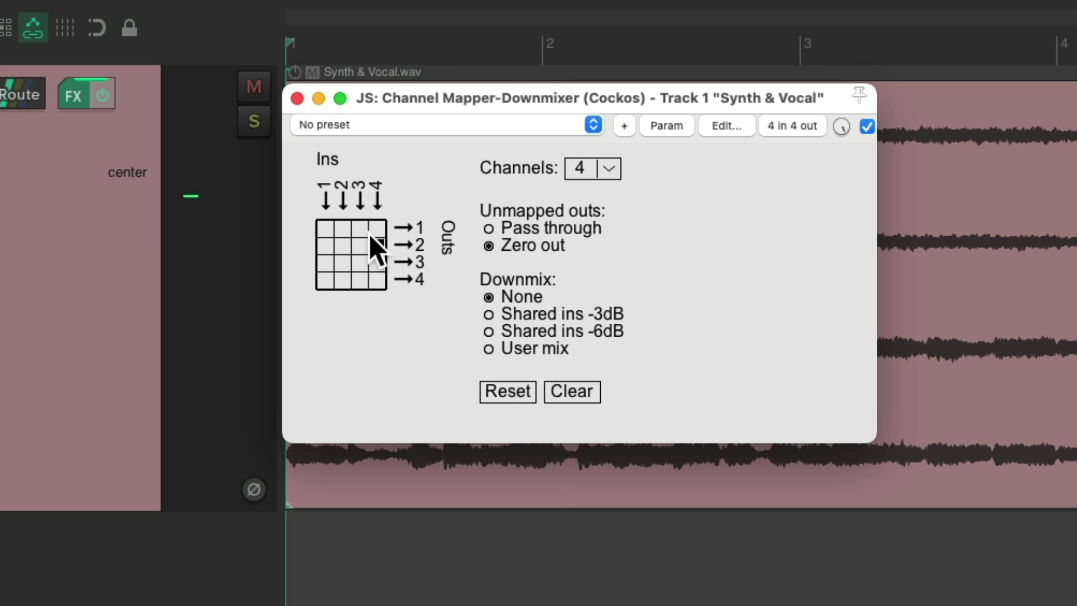
Map inputs 1 and 3 to output 1 and inputs 2 and 4 to output 2, then play back
left_click(325, 228)
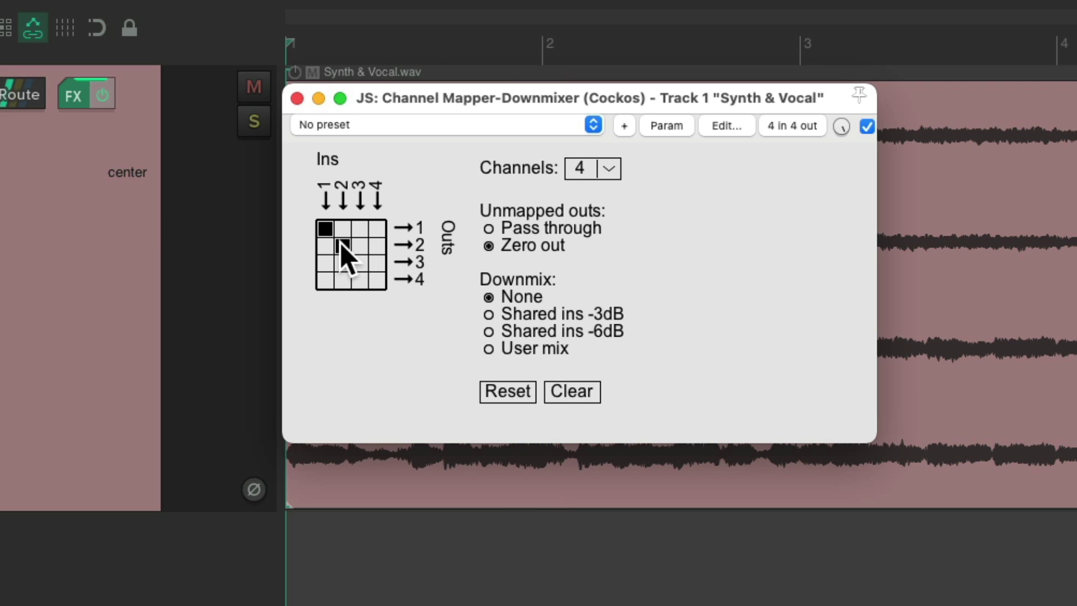
left_click(341, 244)
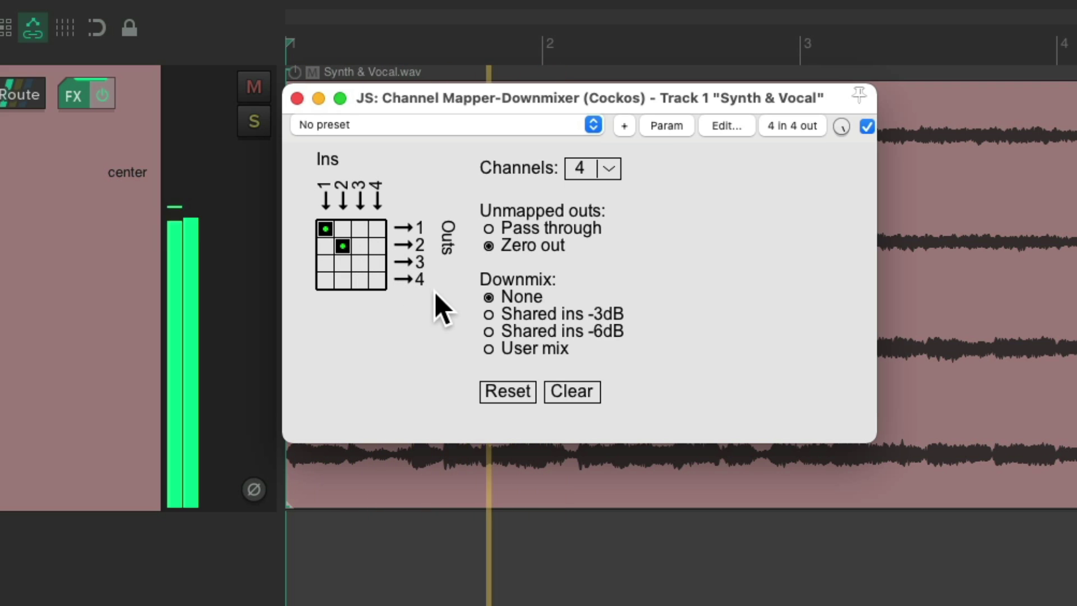
left_click(360, 228)
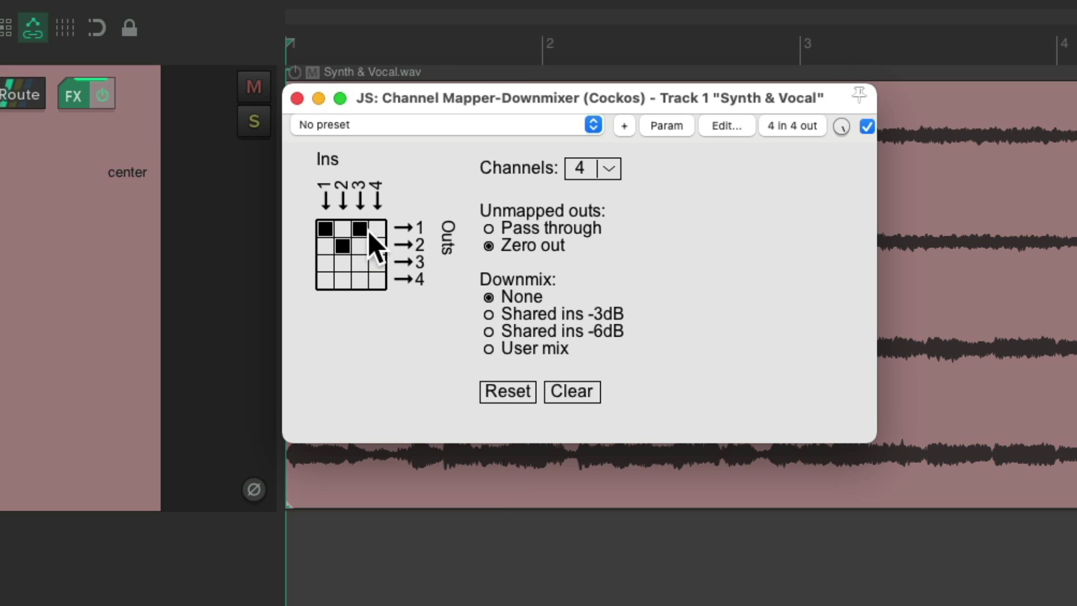
left_click(377, 245)
key("space")
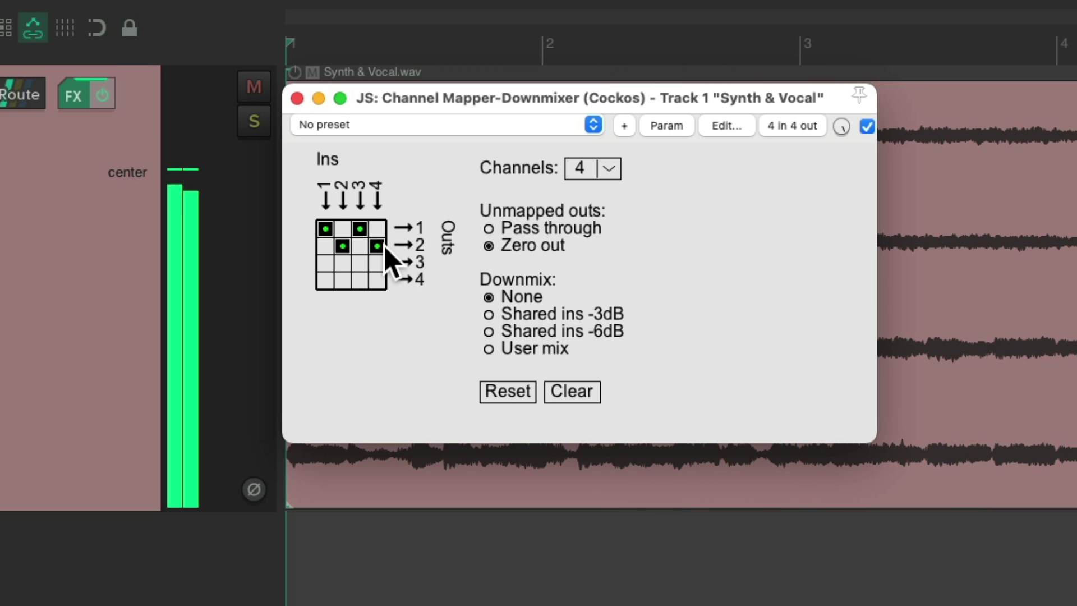
key("space")
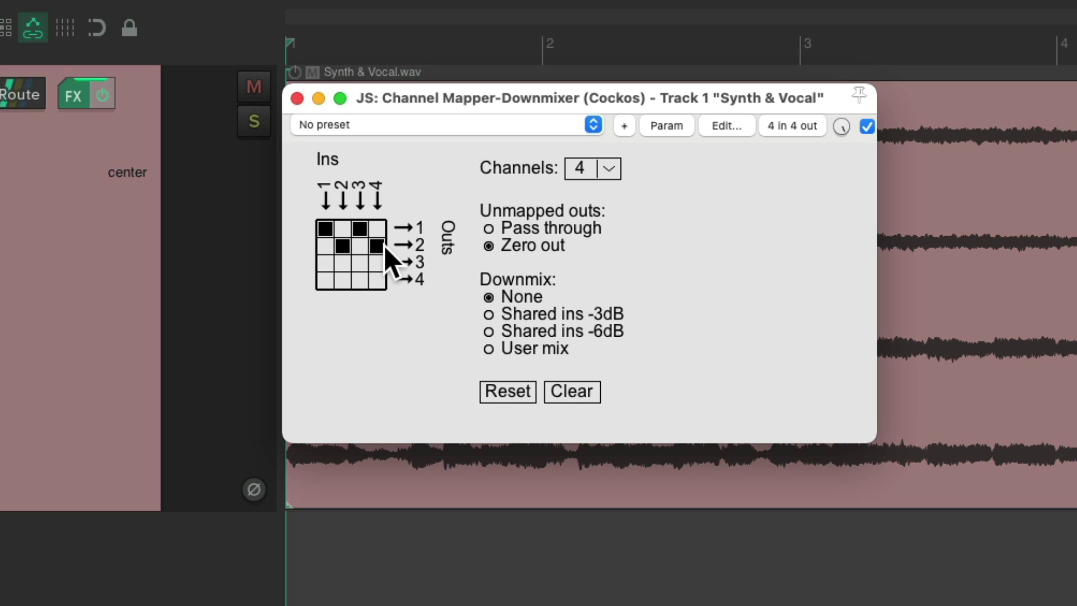
Close the mapper, turn off Synth & Vocal's master send in Routing, and check playback
left_click(297, 100)
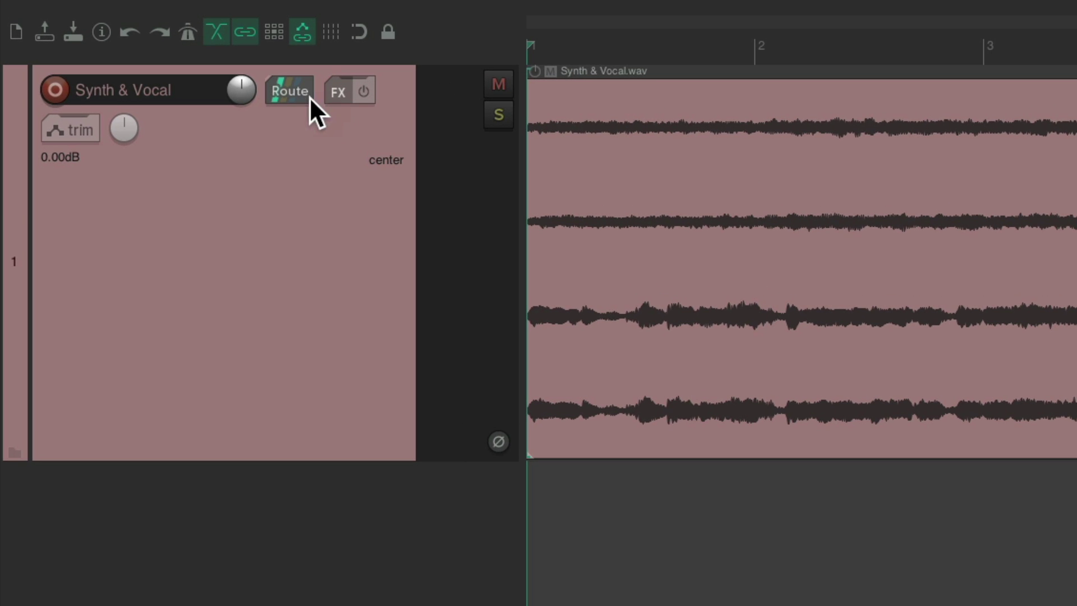
left_click(298, 99)
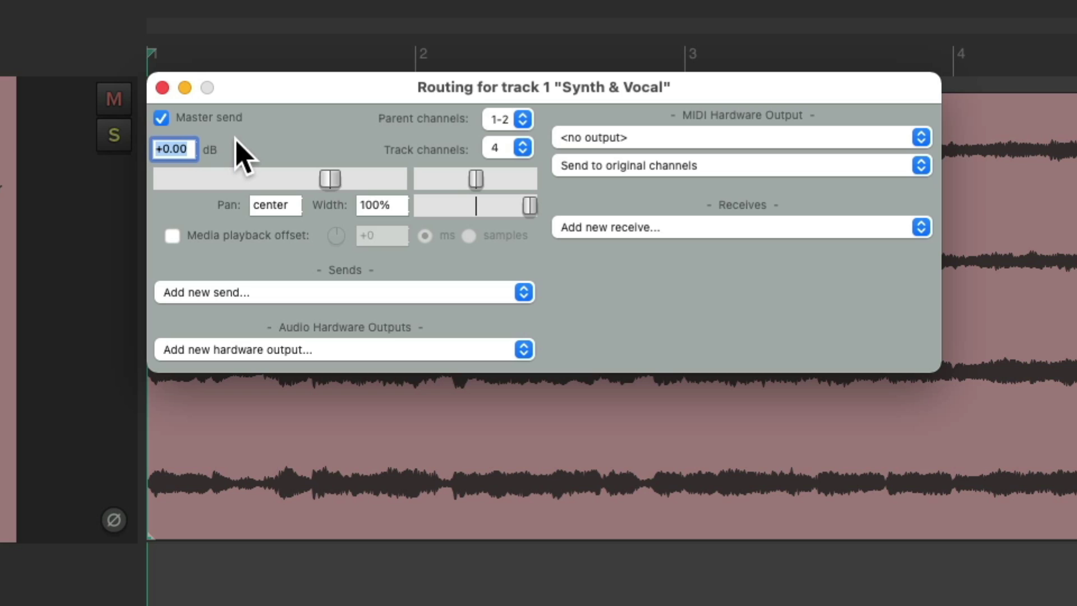
left_click(162, 118)
key("space")
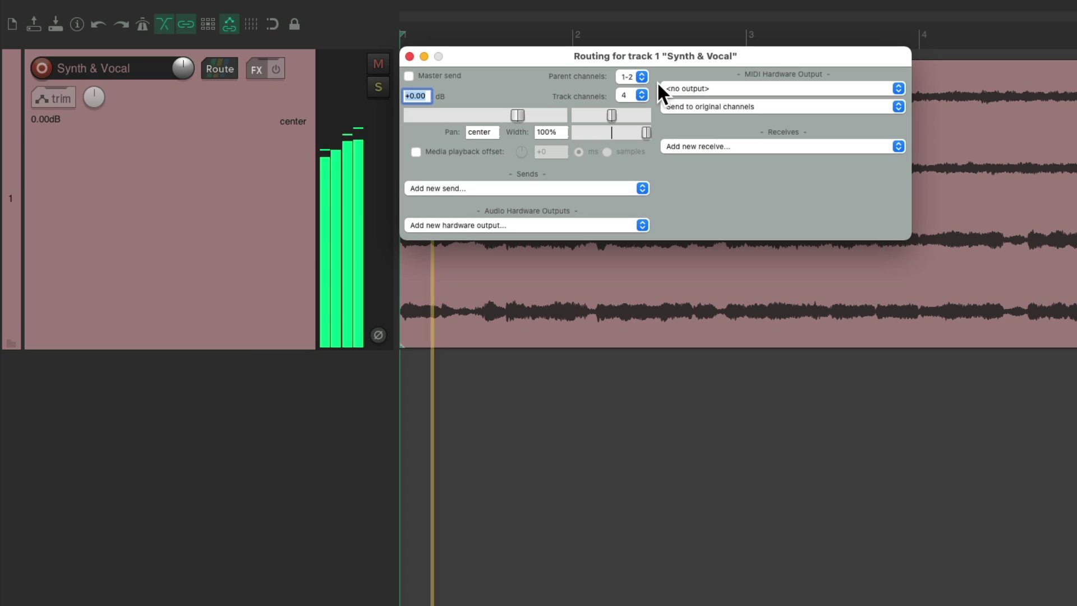
left_click(410, 56)
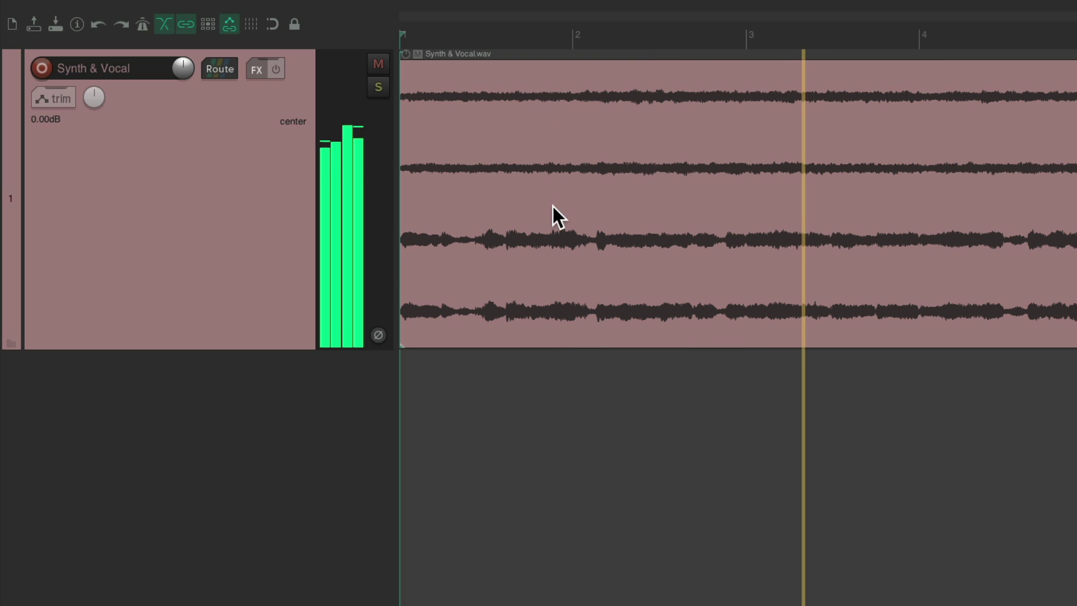
Stop playback and add two empty tracks below Synth & Vocal
key("space")
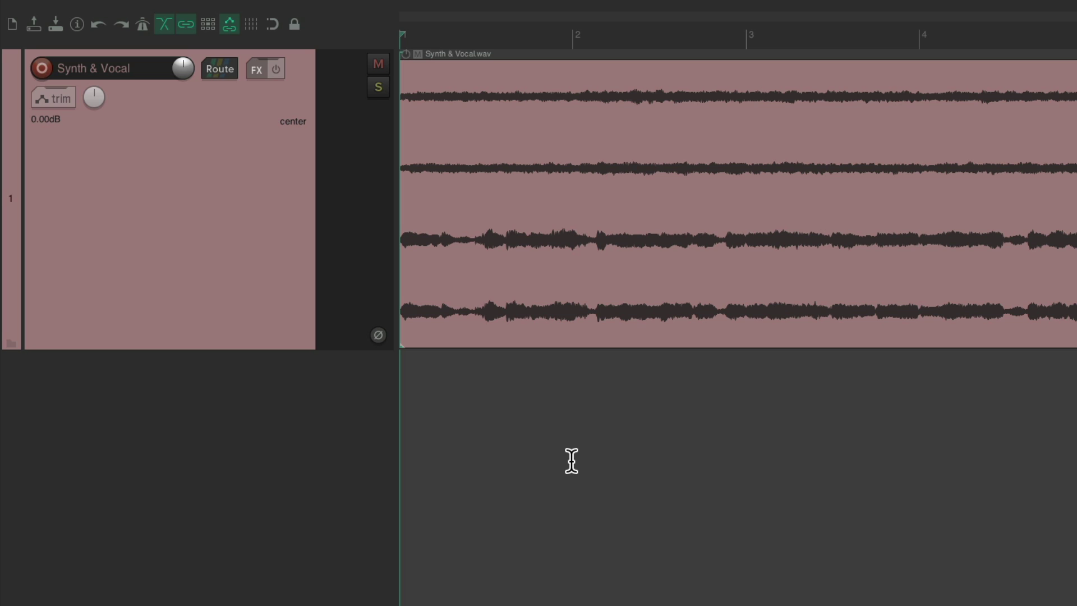
double_click(271, 331)
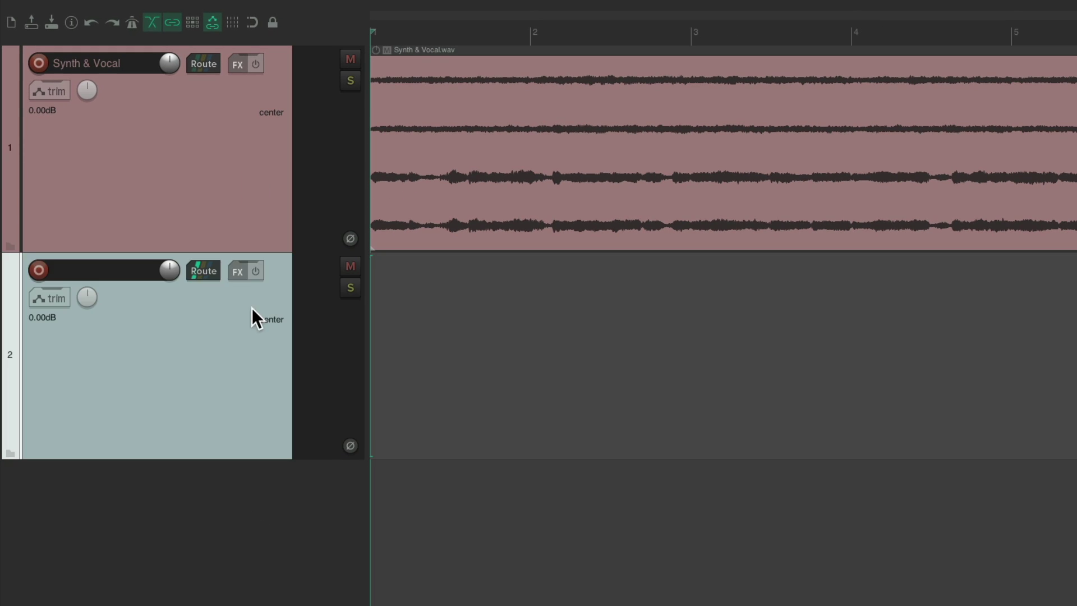
double_click(261, 505)
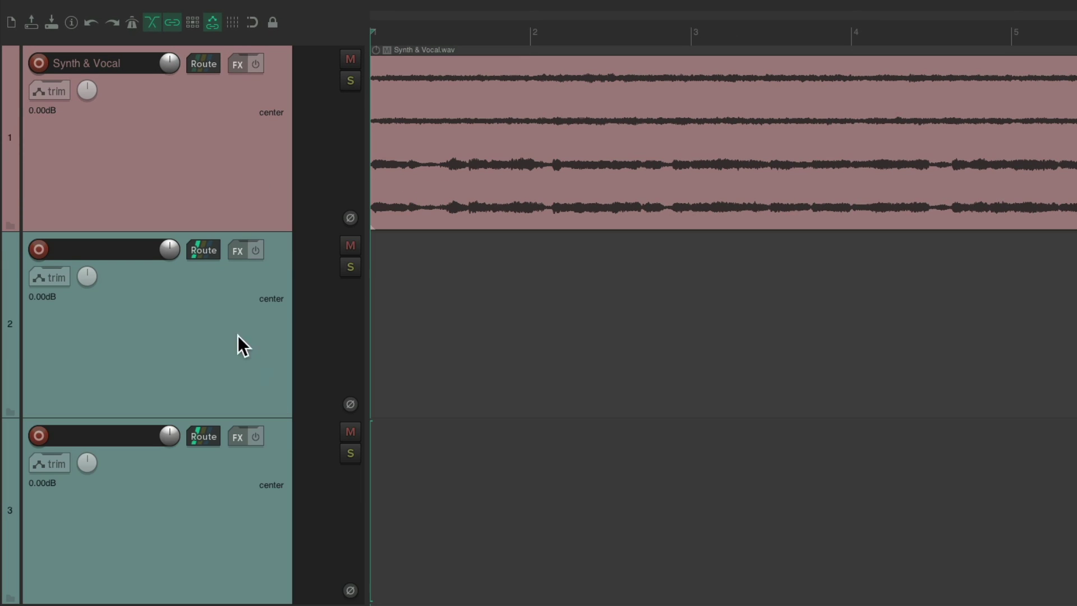
Name the two new tracks Synth and Vocal
double_click(136, 247)
type("Synth")
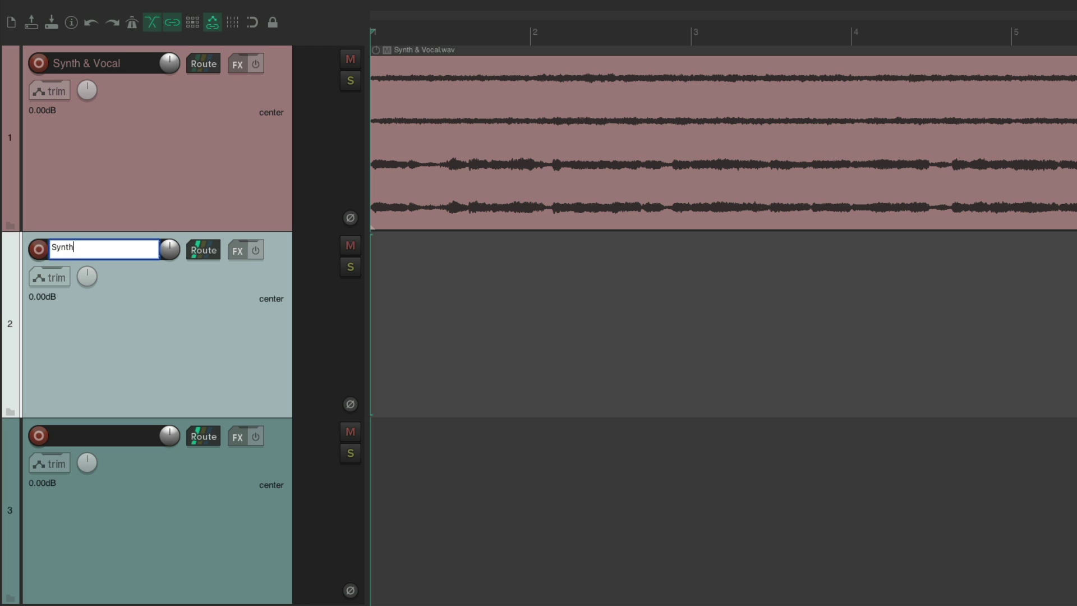
key("Tab")
type("Vocal")
key("Return")
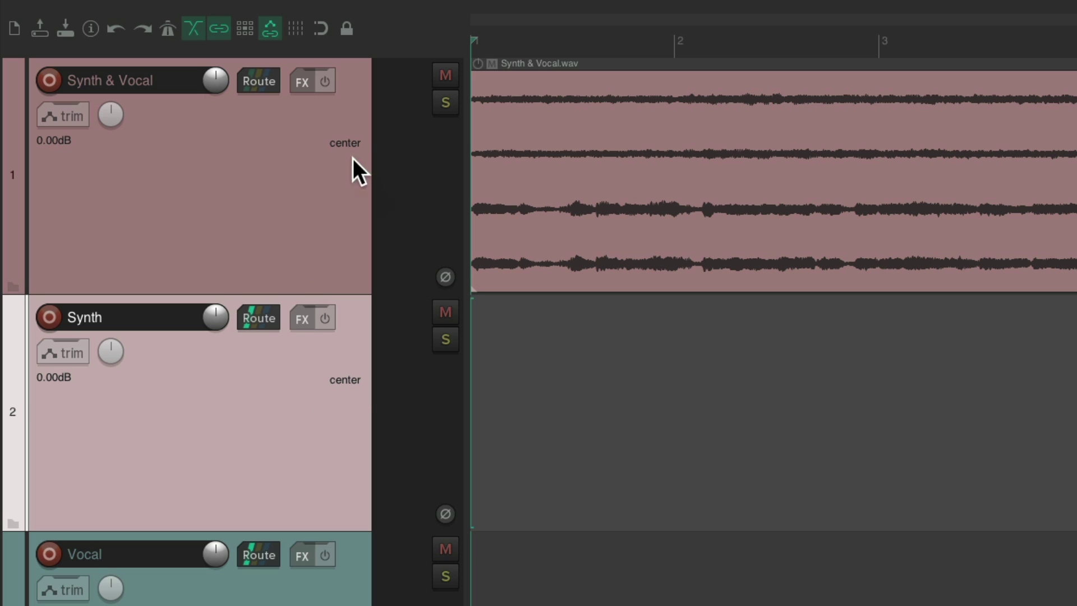
Drag Synth & Vocal's Route button onto the Synth track to create a 1/2 send
left_click_drag(254, 87, 273, 390)
mouse_move(274, 391)
left_mouse_down()
mouse_move(262, 373)
mouse_move(280, 381)
left_mouse_up()
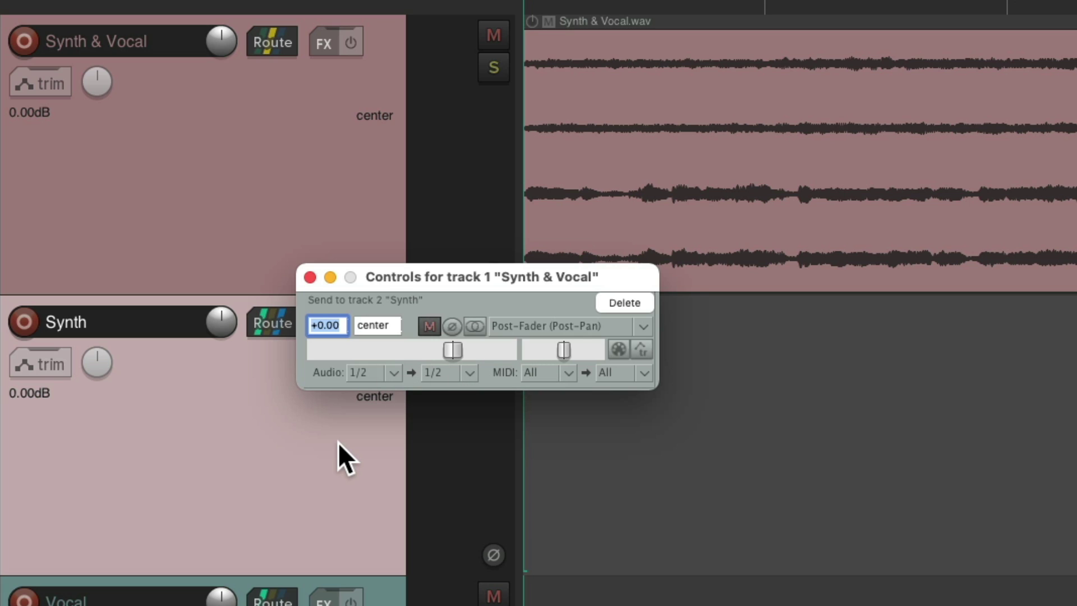
left_click(310, 277)
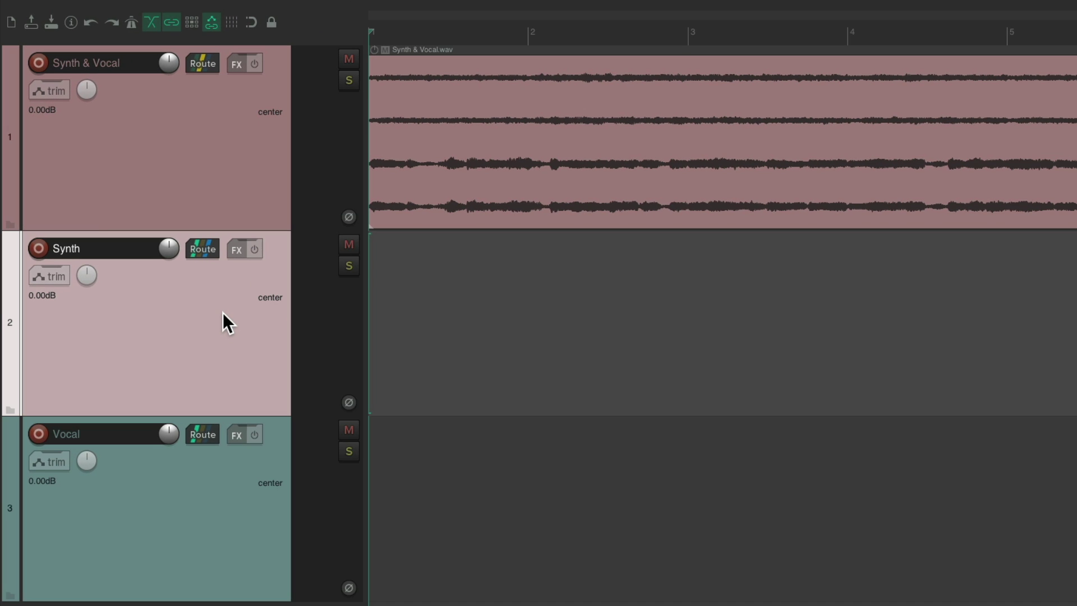
Solo the Synth track, play to check the send, then unsolo it
left_click(349, 266)
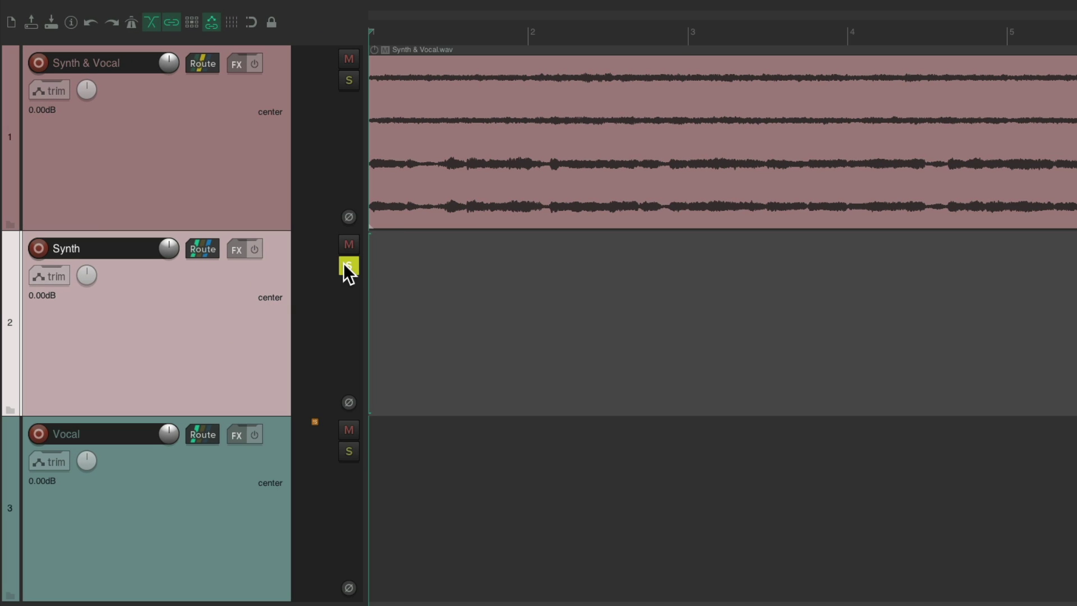
key("space")
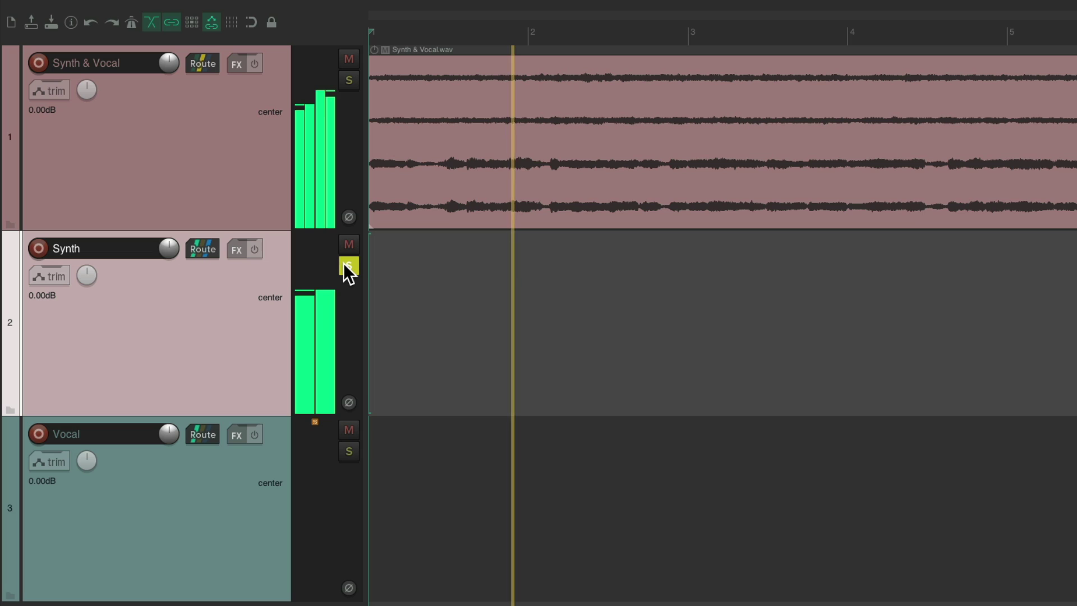
key("space")
left_click(348, 266)
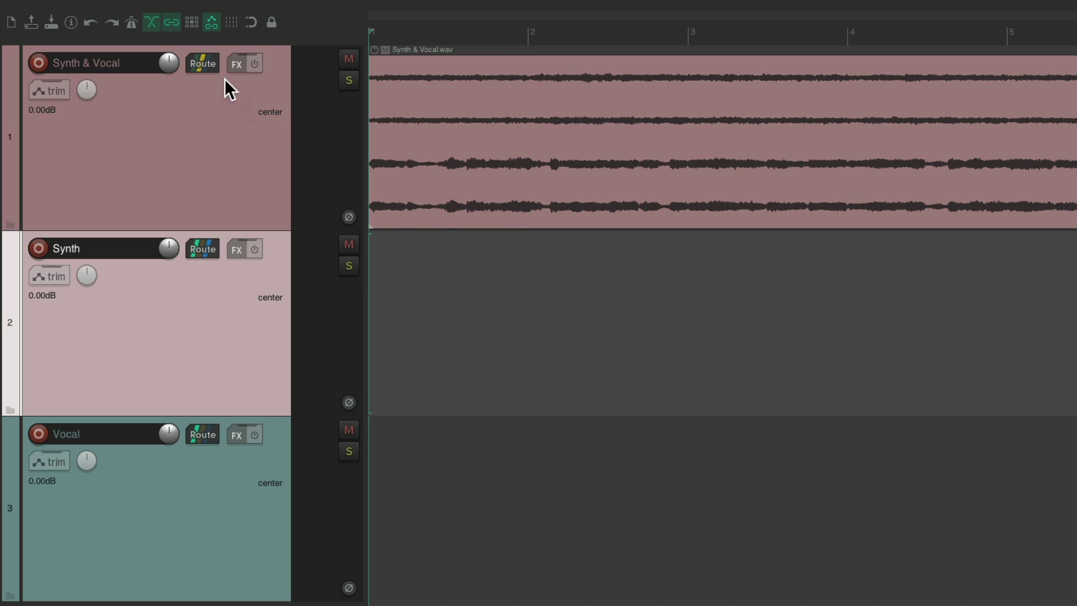
Add a send from Synth & Vocal to the Vocal track, sourced from stereo channels 3/4
left_click_drag(202, 63, 210, 463)
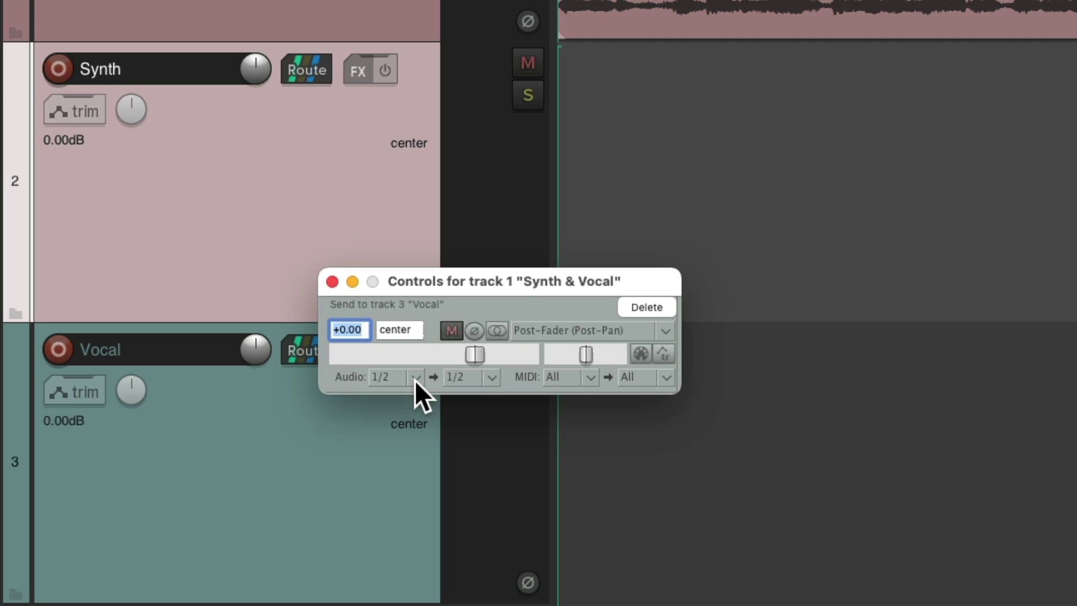
left_click(416, 377)
mouse_move(426, 446)
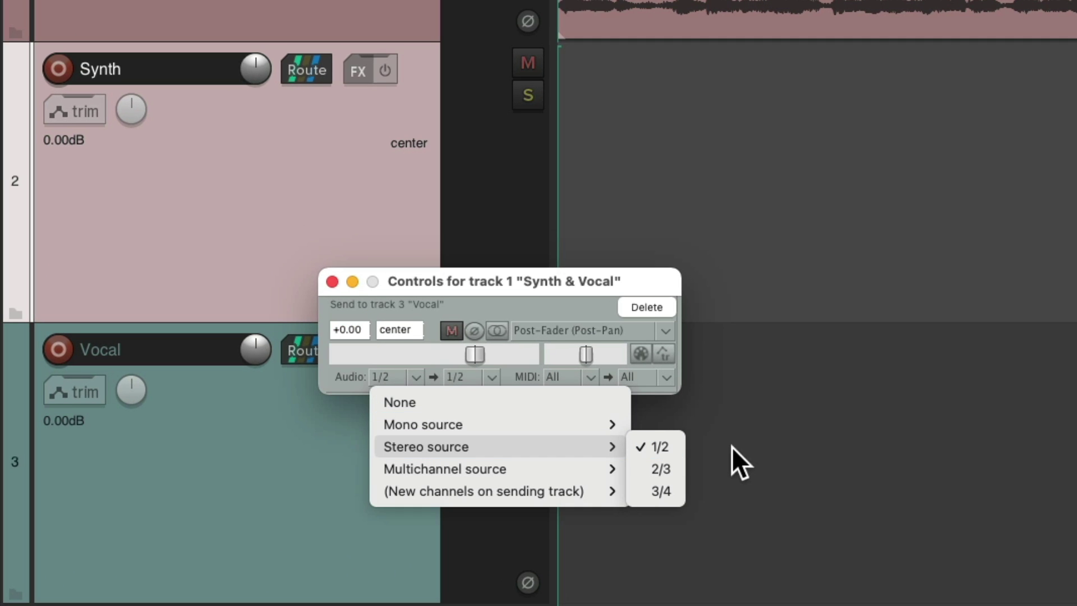
left_click(678, 491)
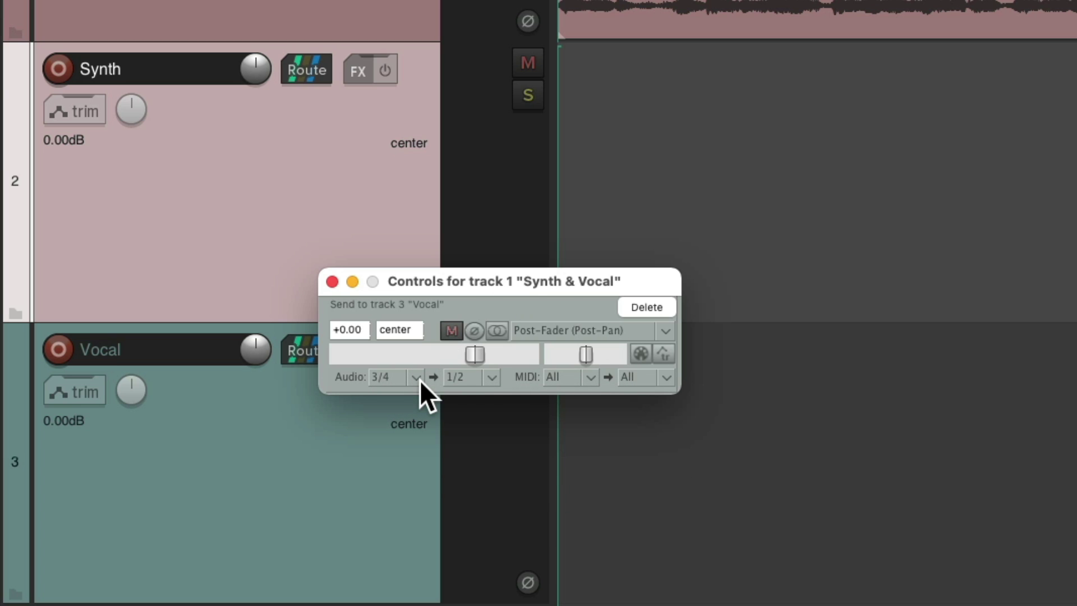
left_click(332, 282)
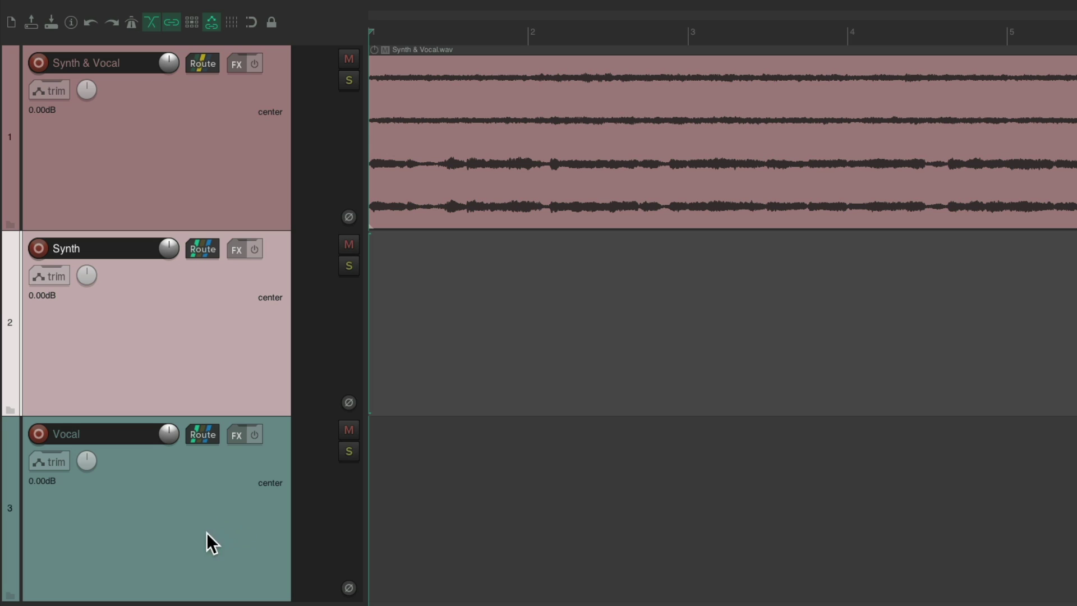
Solo the Vocal track and play briefly to hear the send, then unsolo and stop
left_click(237, 528)
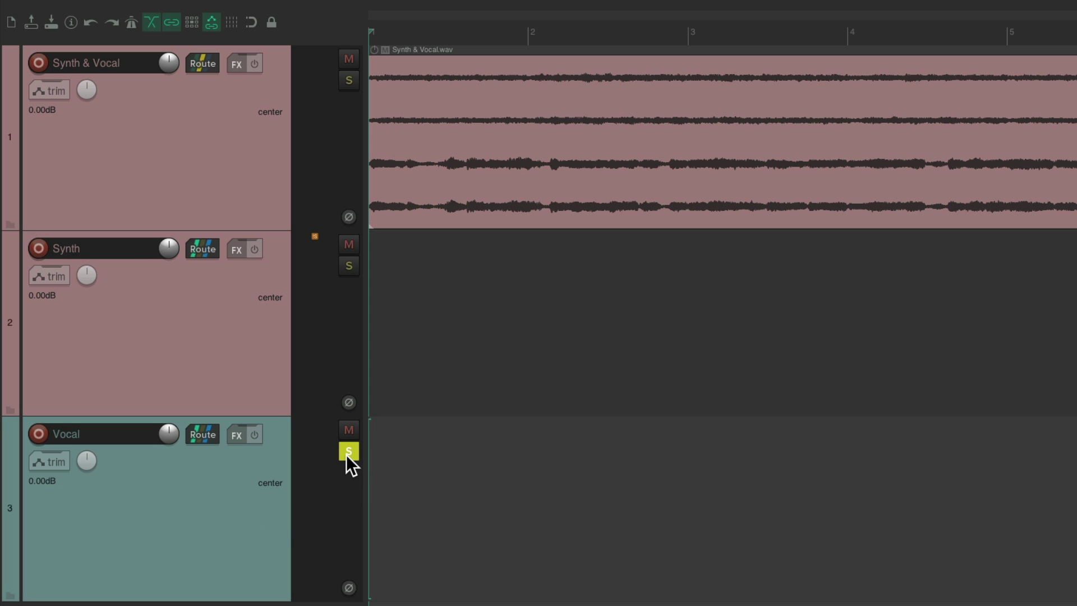
key("space")
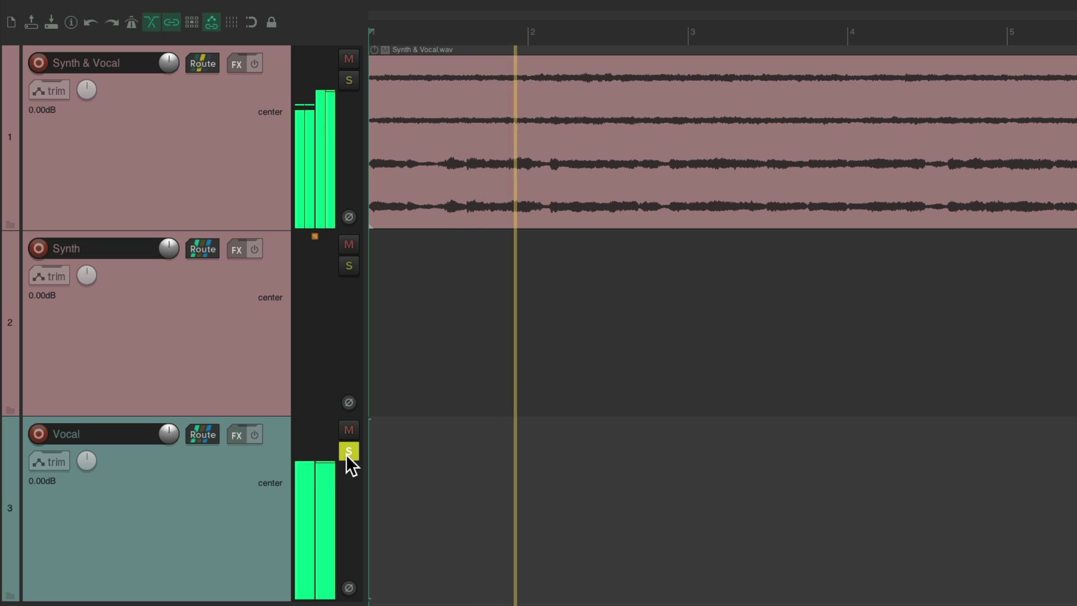
left_click(348, 451)
key("space")
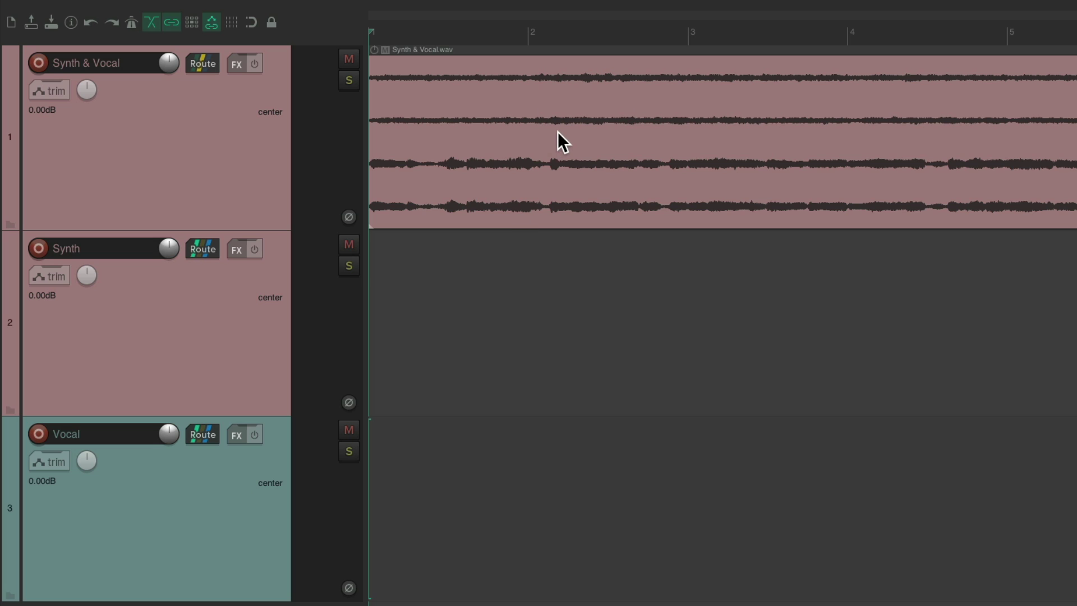
Play the session, turn the Synth track's volume down to -0.75dB, then stop playback
key("space")
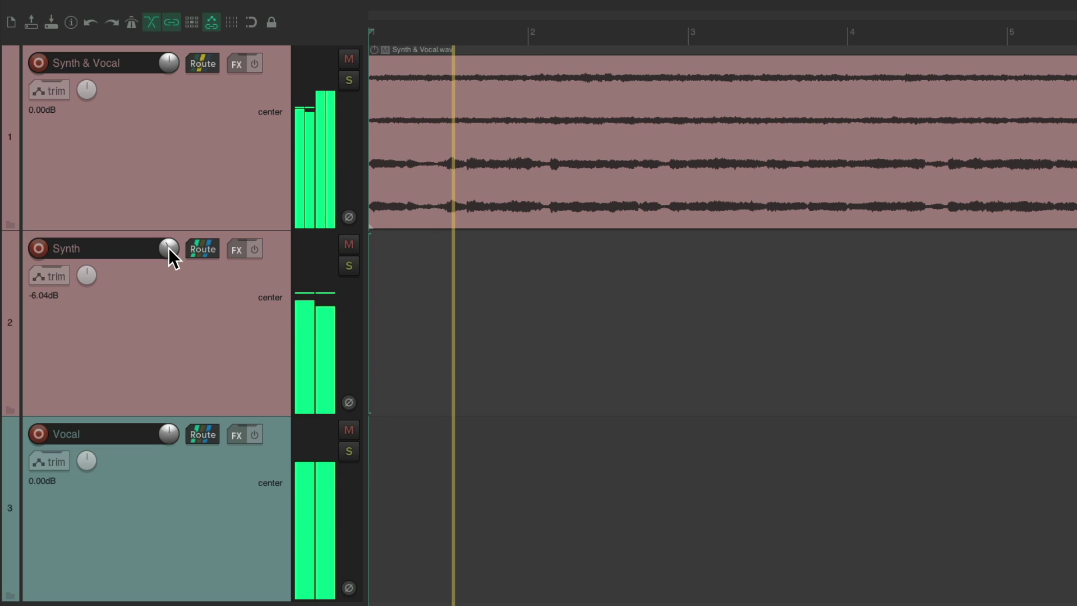
left_click_drag(168, 248, 171, 250)
scroll(168, 248, "up", 10)
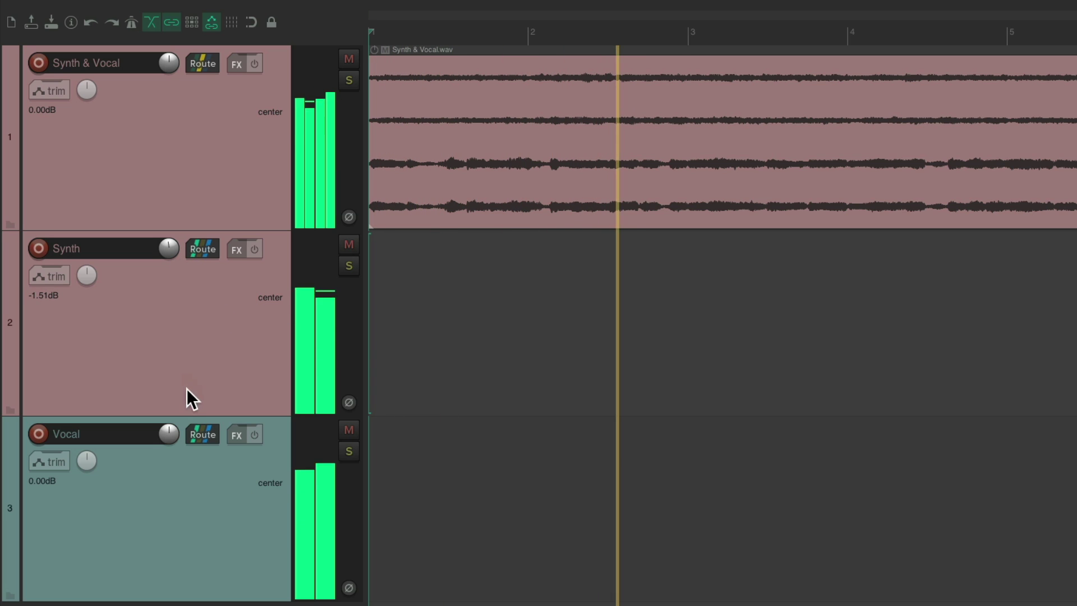
scroll(169, 435, "down", 3)
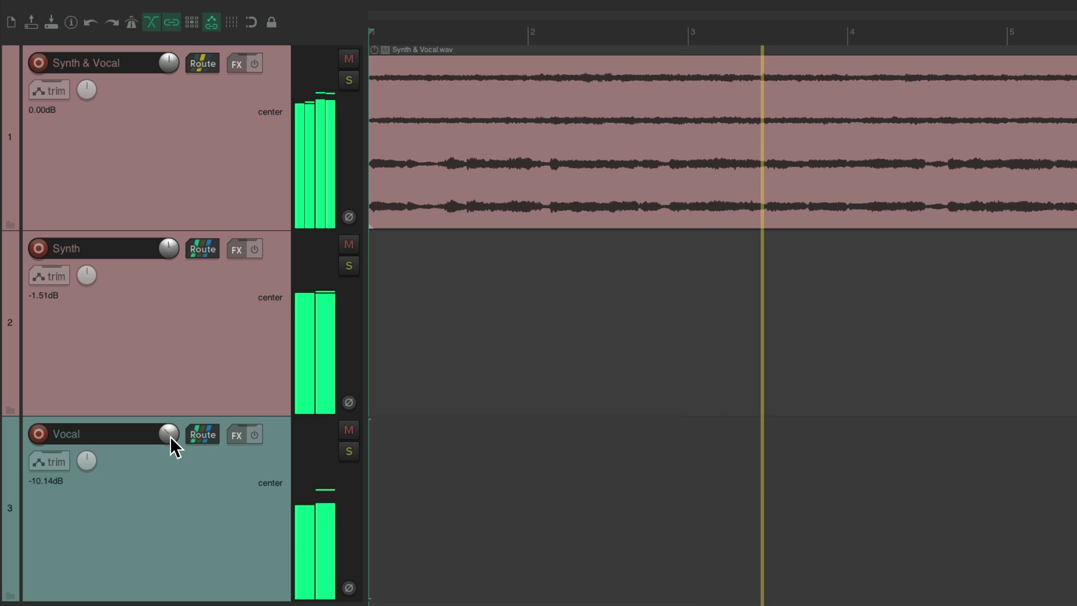
scroll(169, 435, "up", 1)
scroll(168, 248, "down", 5)
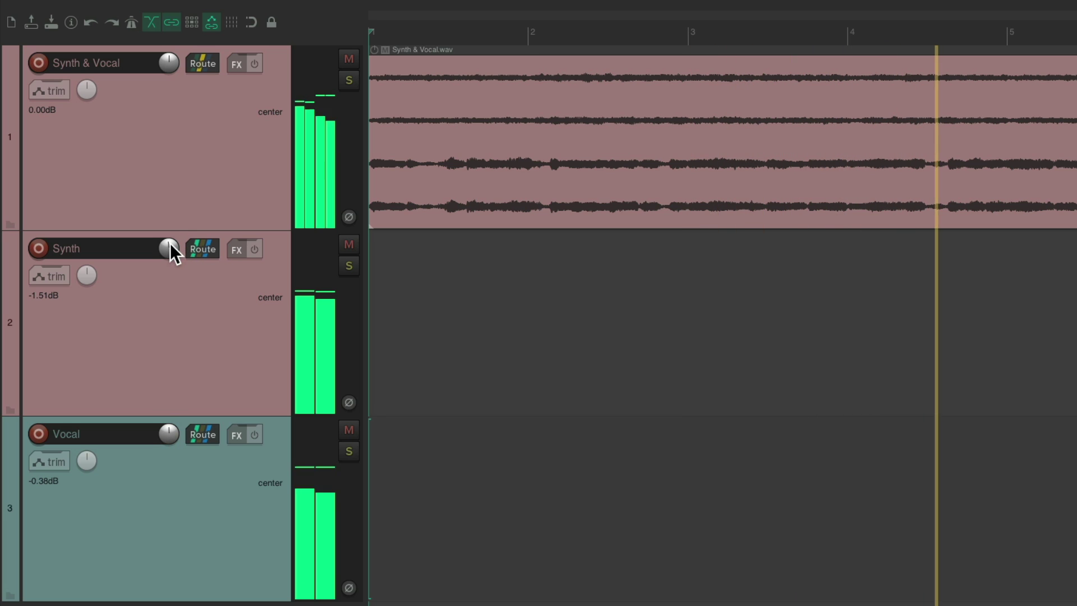
scroll(170, 248, "up", 6)
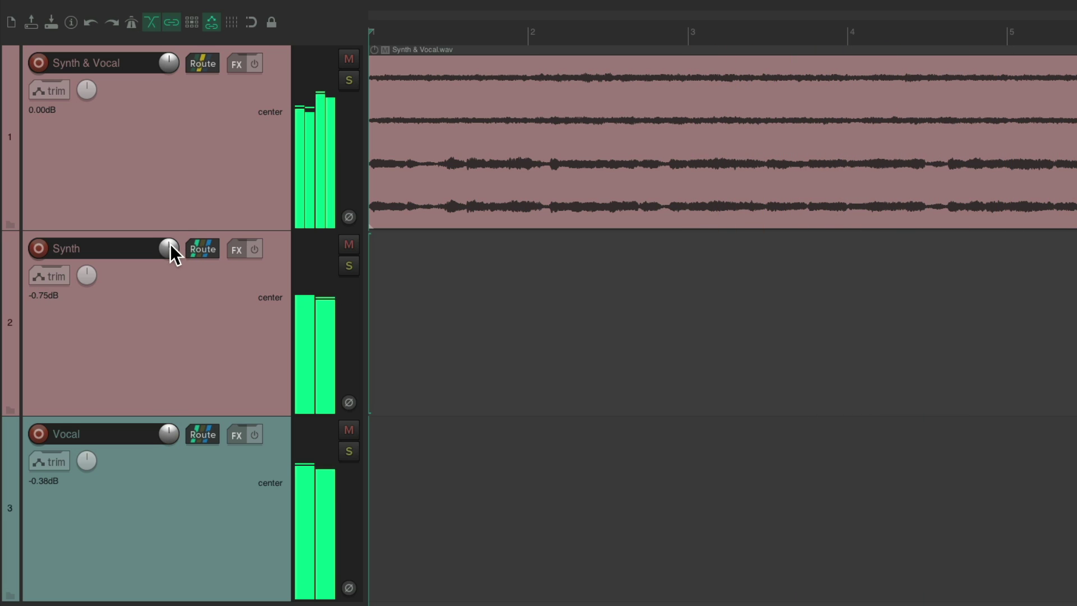
key("space")
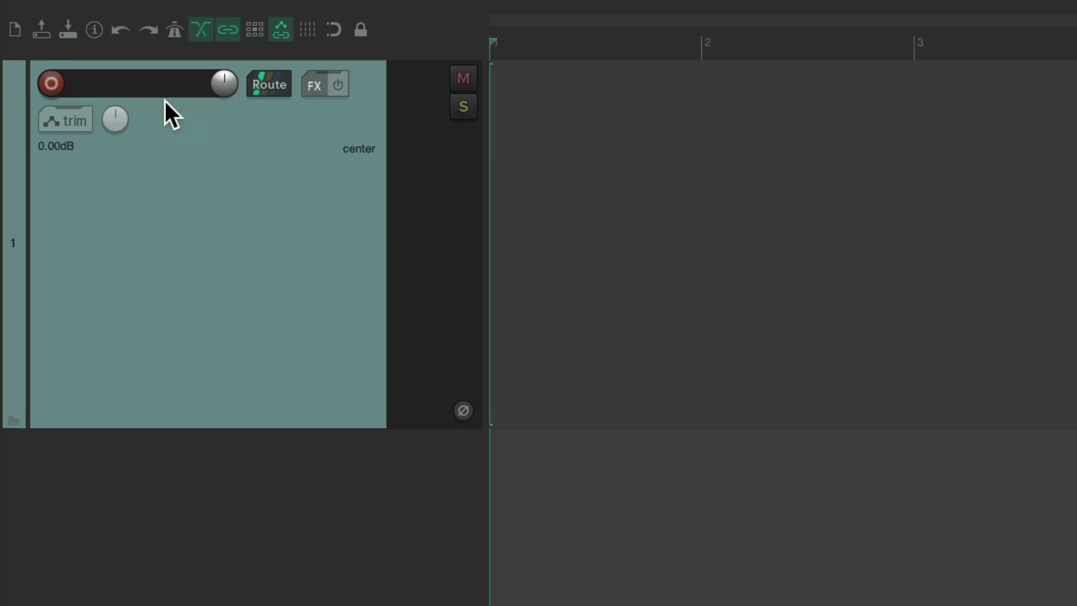
Record-arm the empty track and browse its Mono and Stereo inputs, keeping MIDI: All: All channels
left_click(49, 80)
left_click(340, 111)
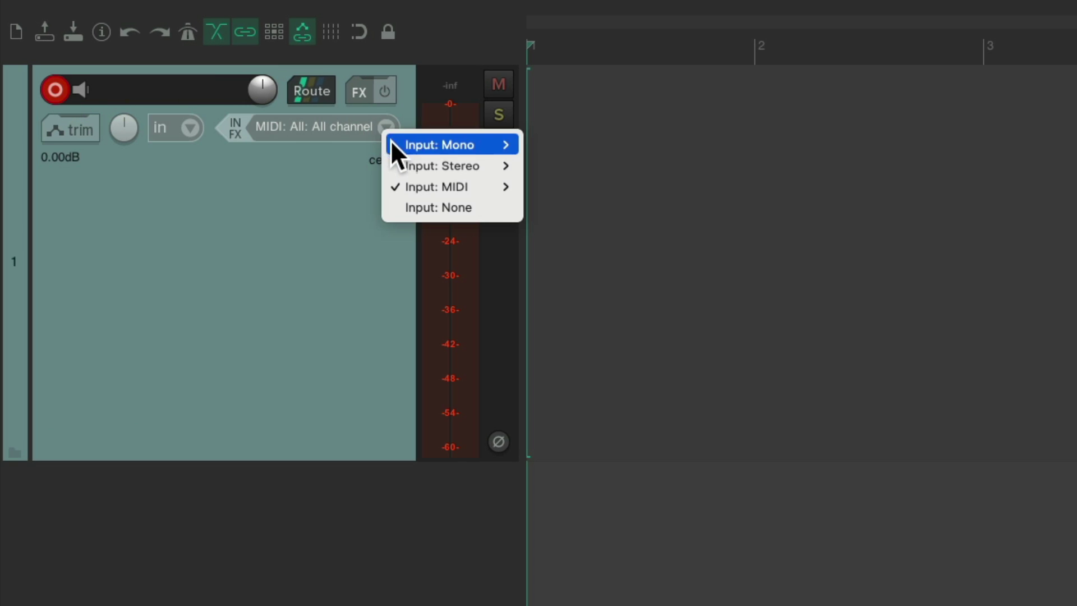
mouse_move(392, 145)
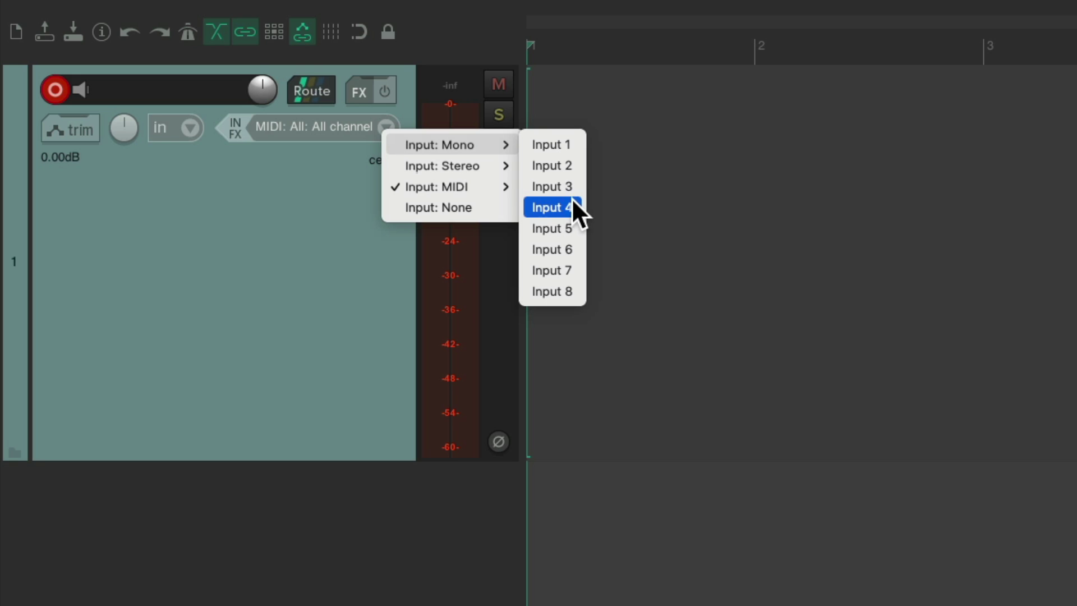
mouse_move(487, 164)
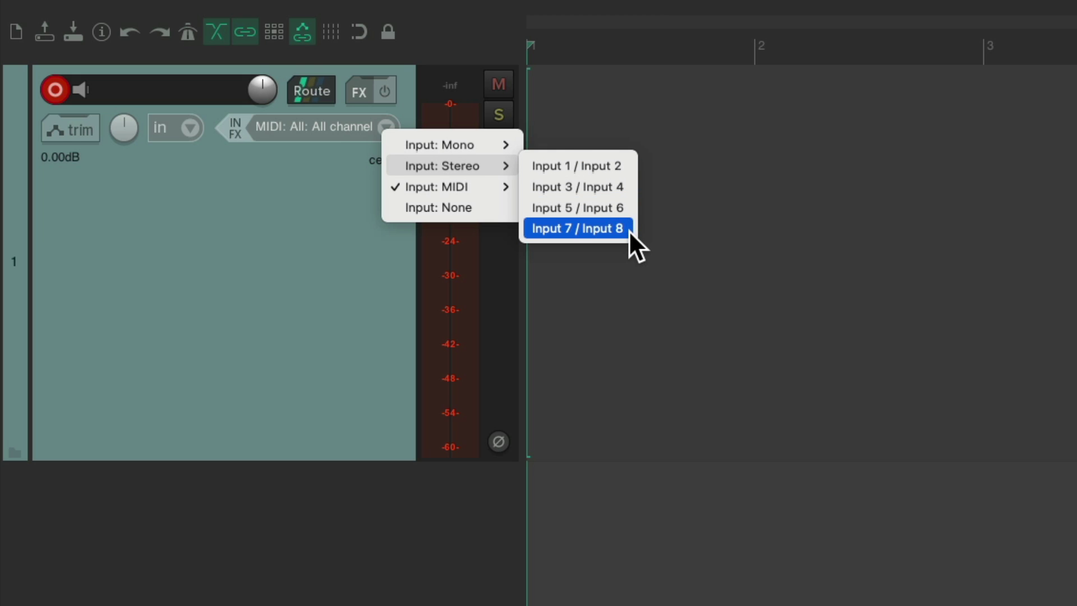
key("Escape")
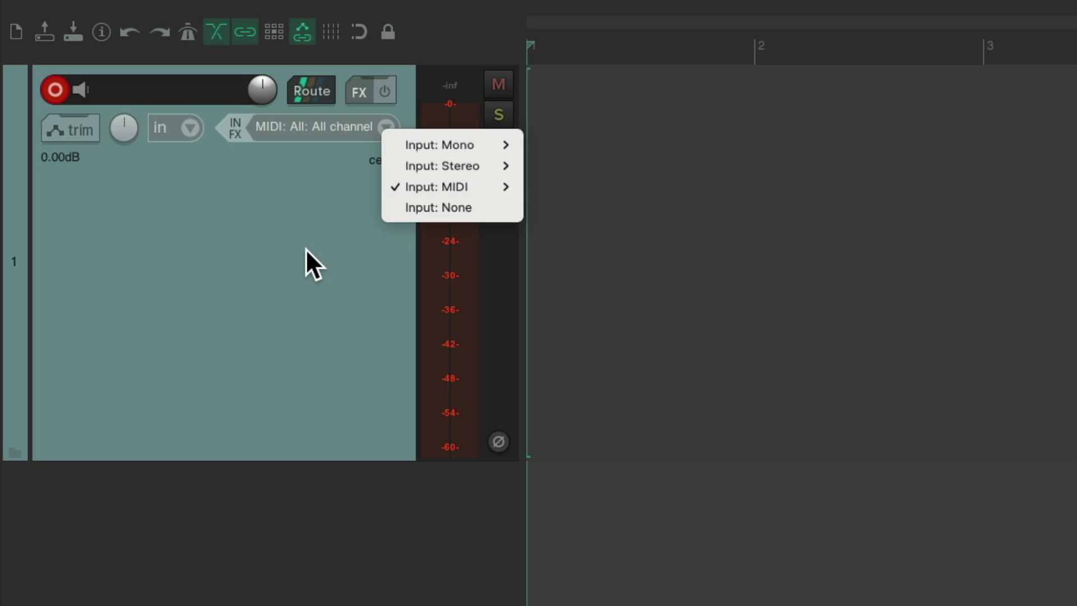
key("Escape")
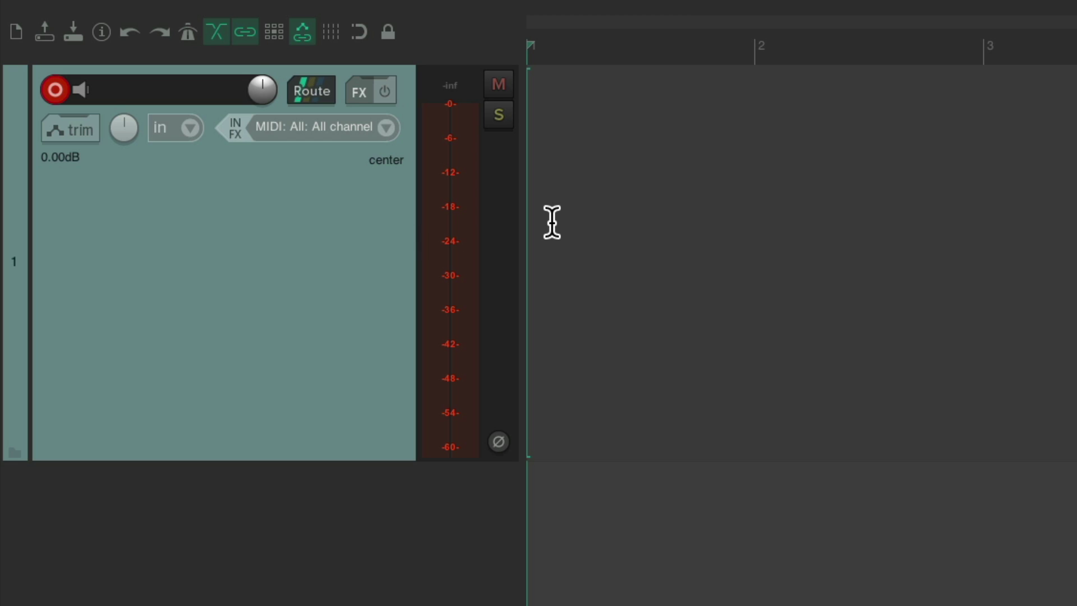
Give the track 4 track channels, then check the input list without choosing anything
left_click(311, 90)
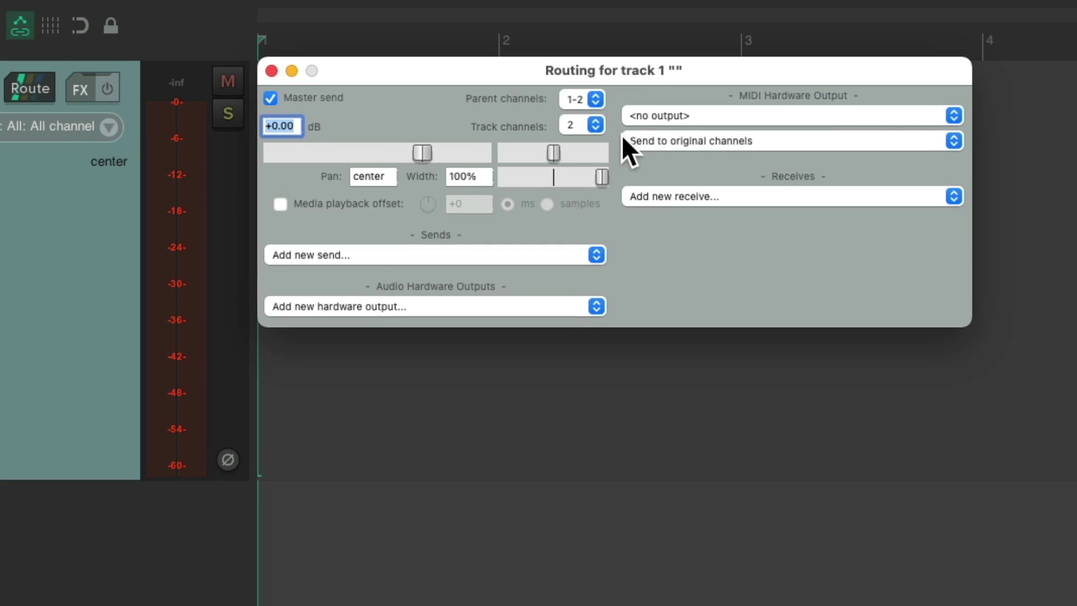
left_click(595, 124)
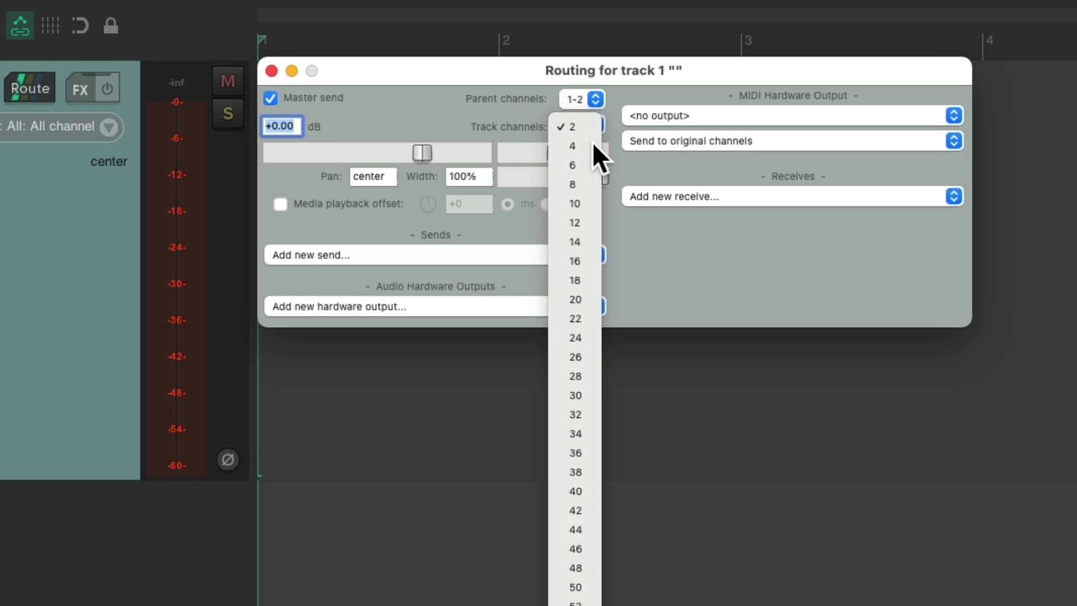
left_click(592, 143)
left_click(272, 71)
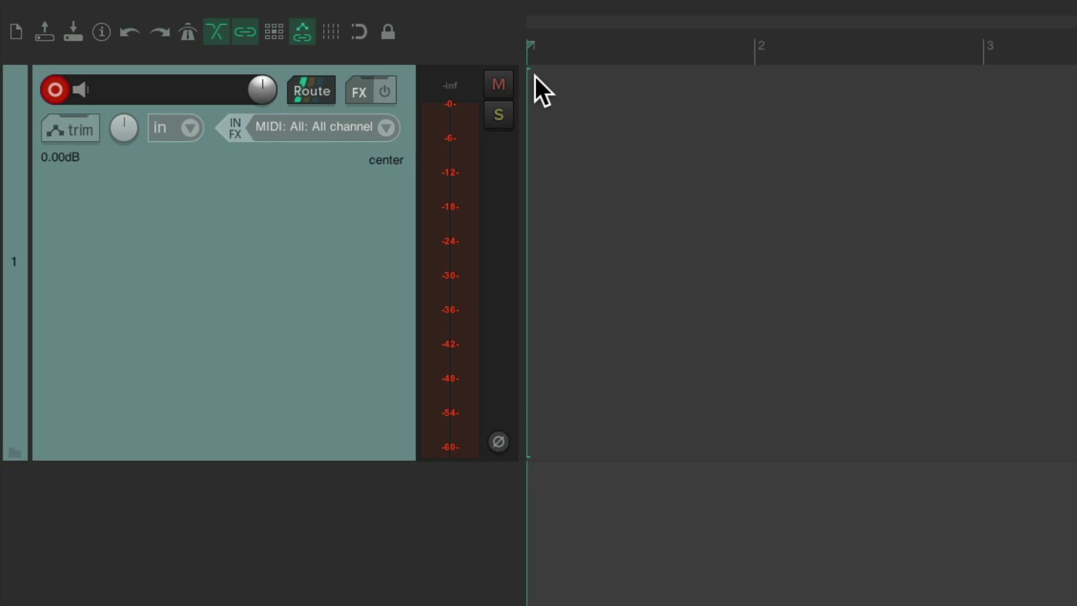
left_click(386, 128)
mouse_move(392, 191)
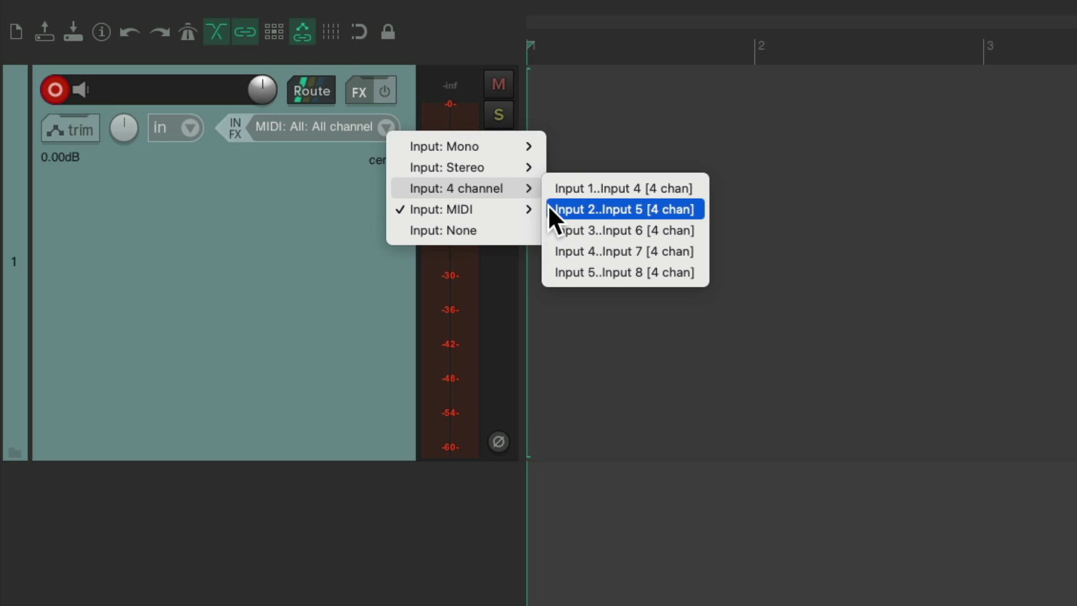
left_click(362, 187)
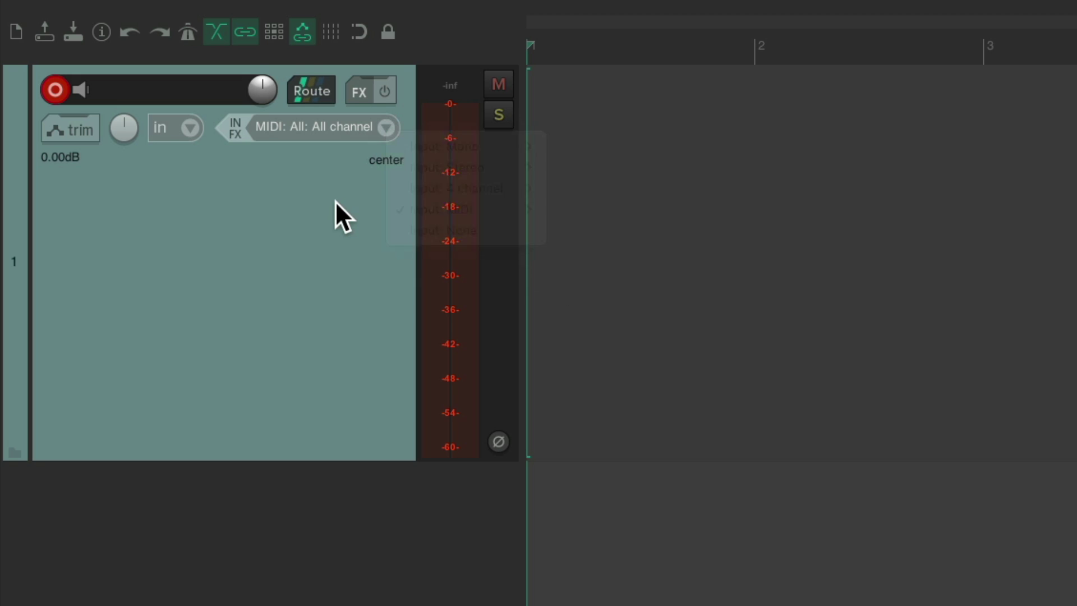
Raise the track to 8 track channels and recheck the available inputs, leaving MIDI selected
left_click(320, 84)
left_click(848, 125)
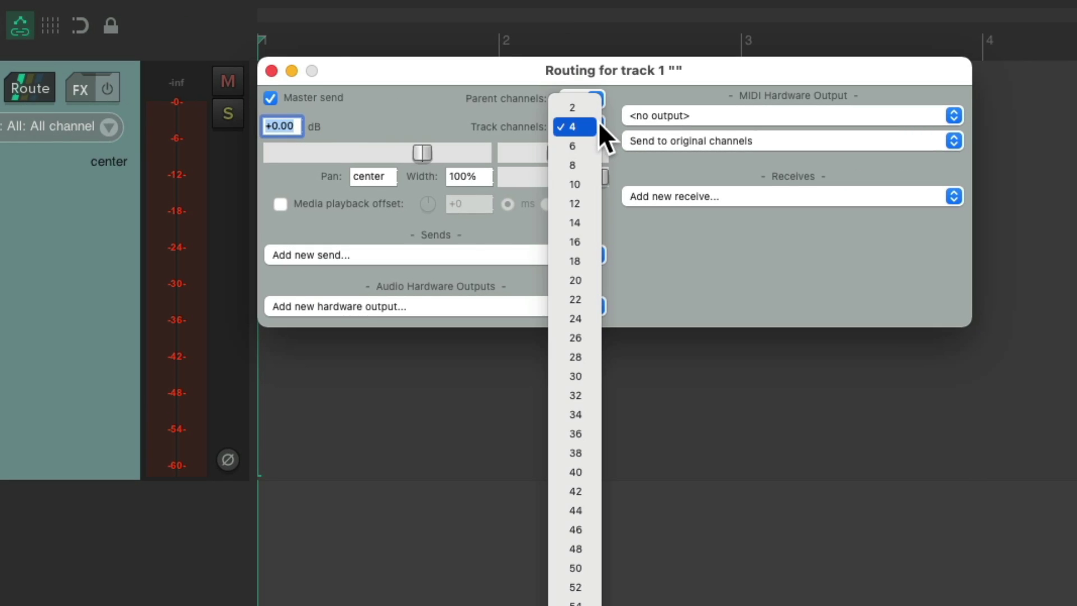
left_click(598, 164)
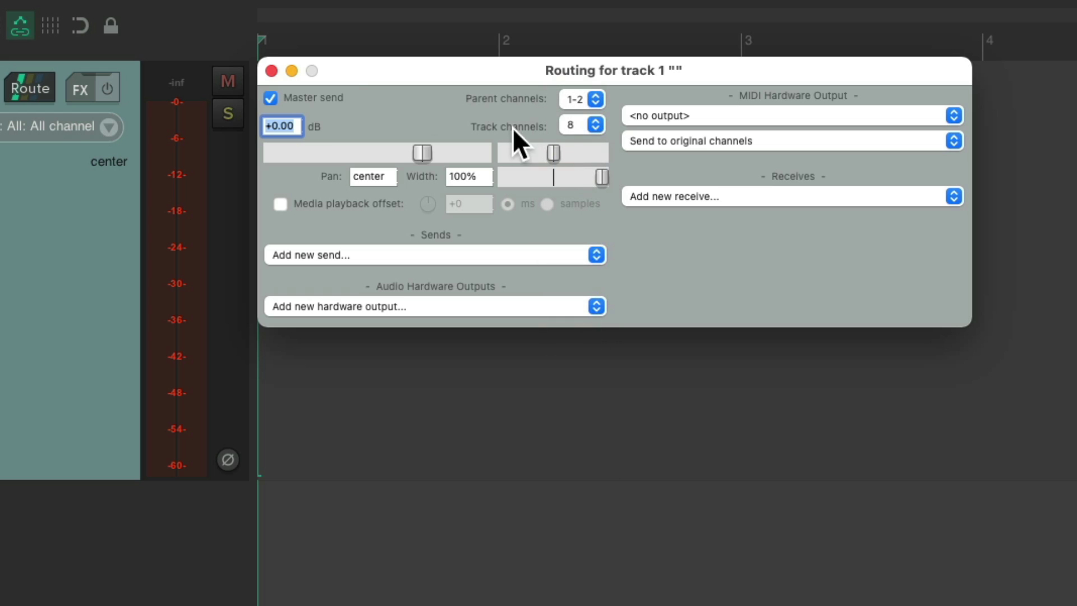
left_click(272, 70)
left_click(109, 127)
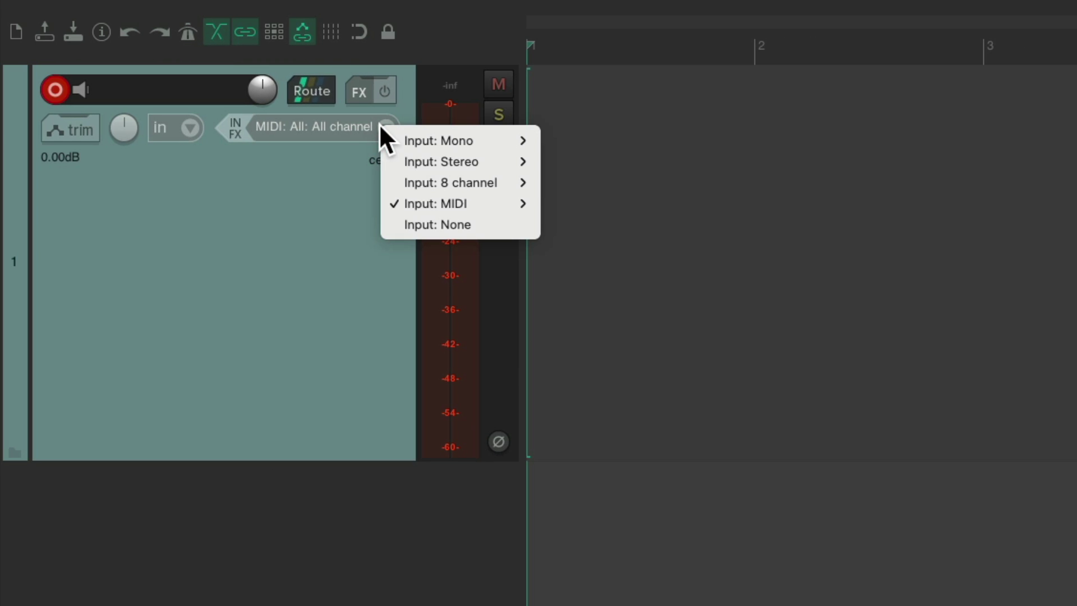
mouse_move(399, 188)
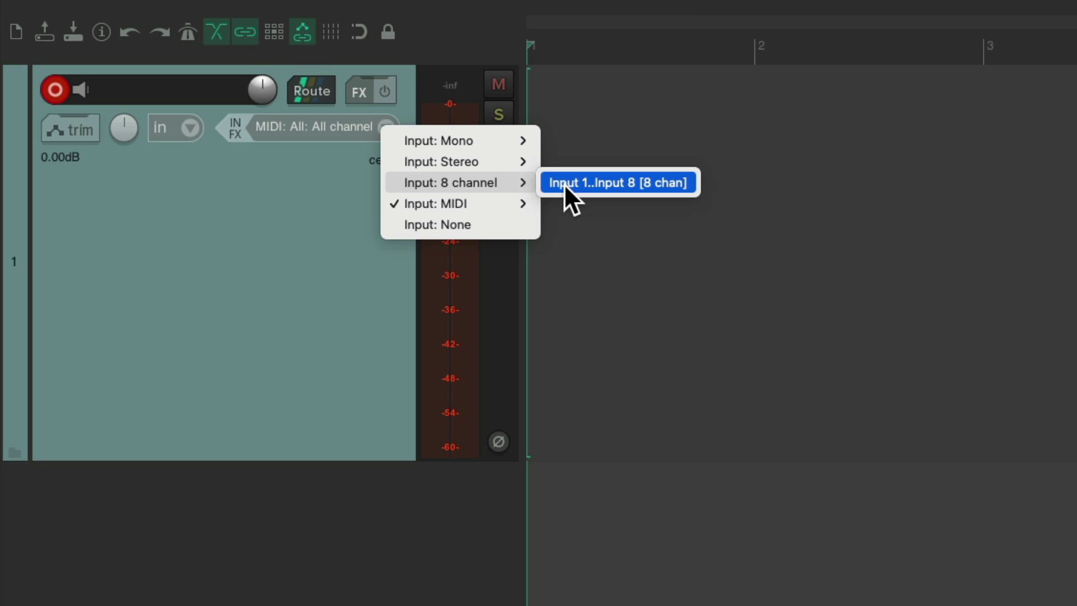
left_click(759, 249)
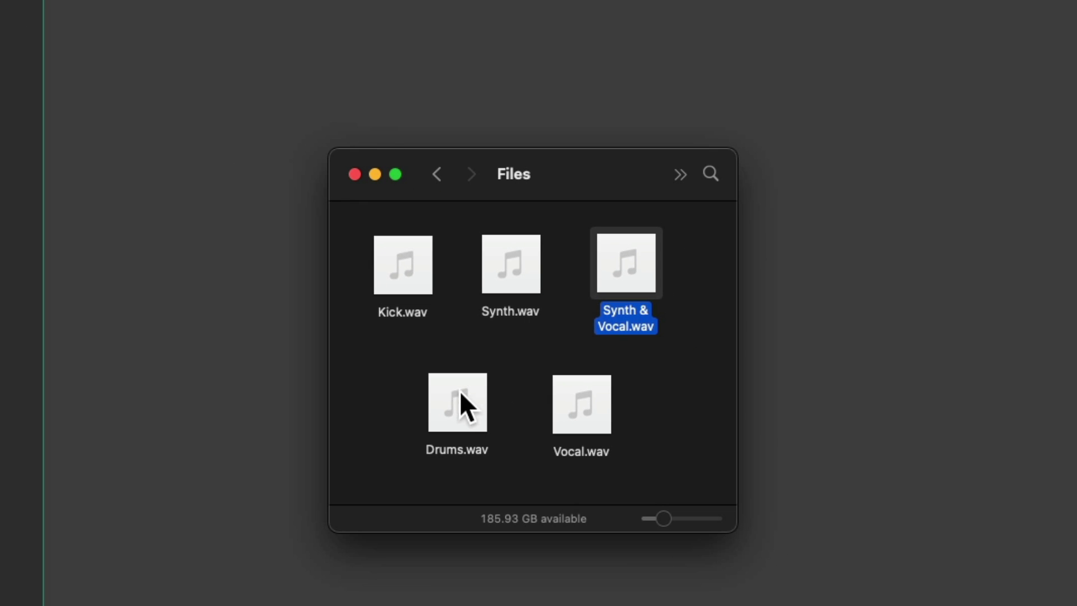
Drag Drums.wav from the Finder Files window onto track 1 in REAPER
left_click_drag(458, 401, 327, 219)
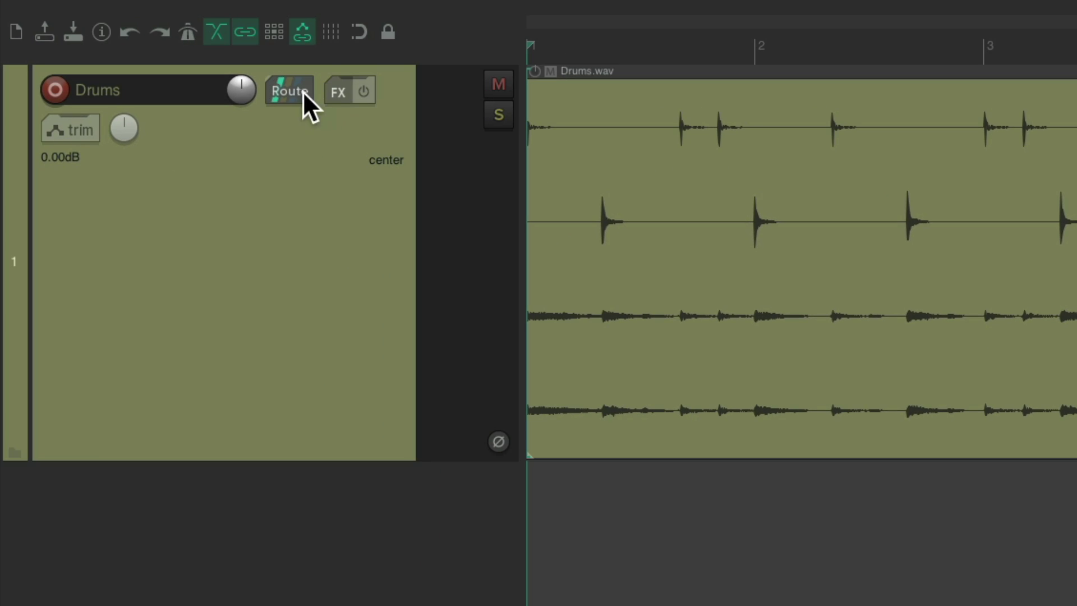
left_click(79, 99)
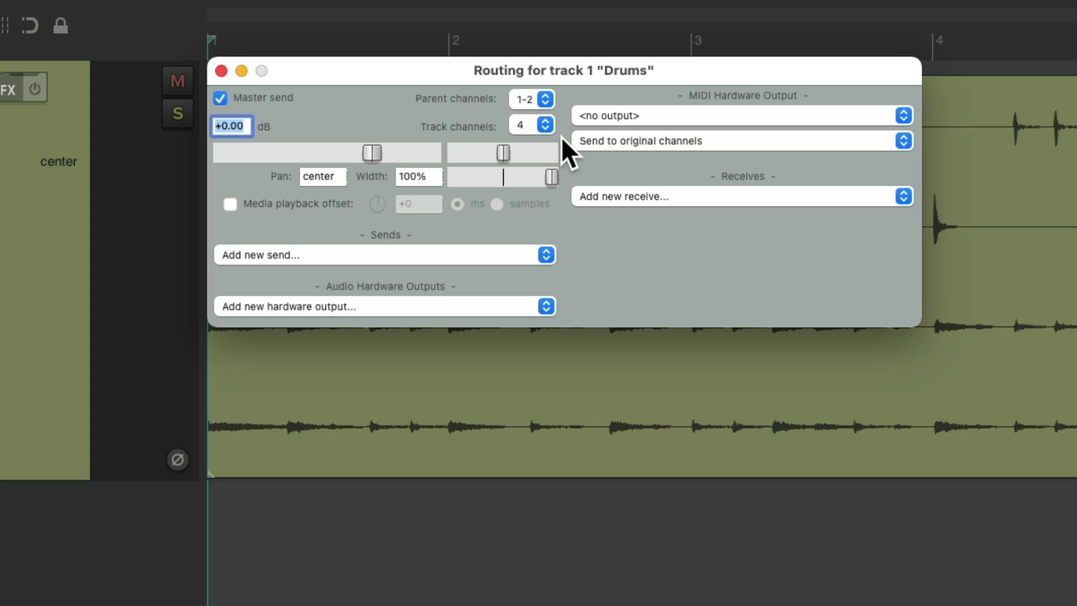
left_click(221, 70)
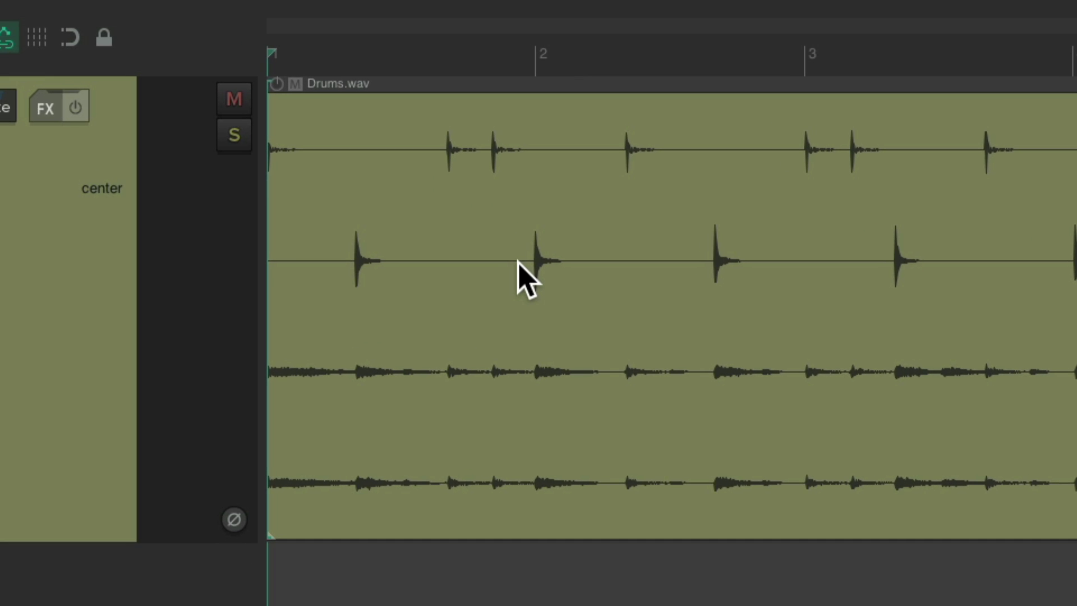
key("space")
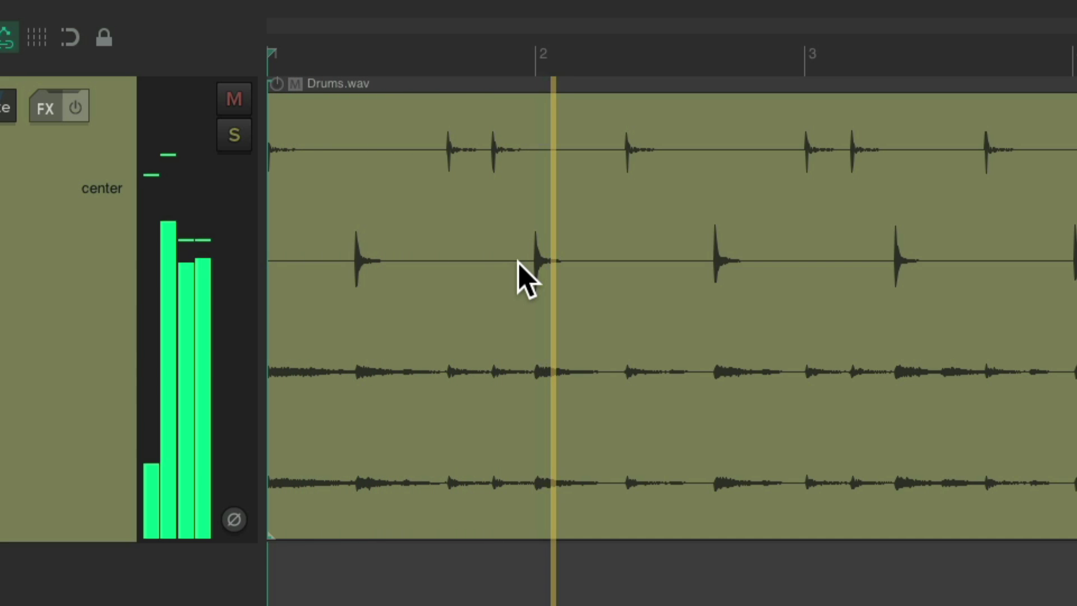
key("space")
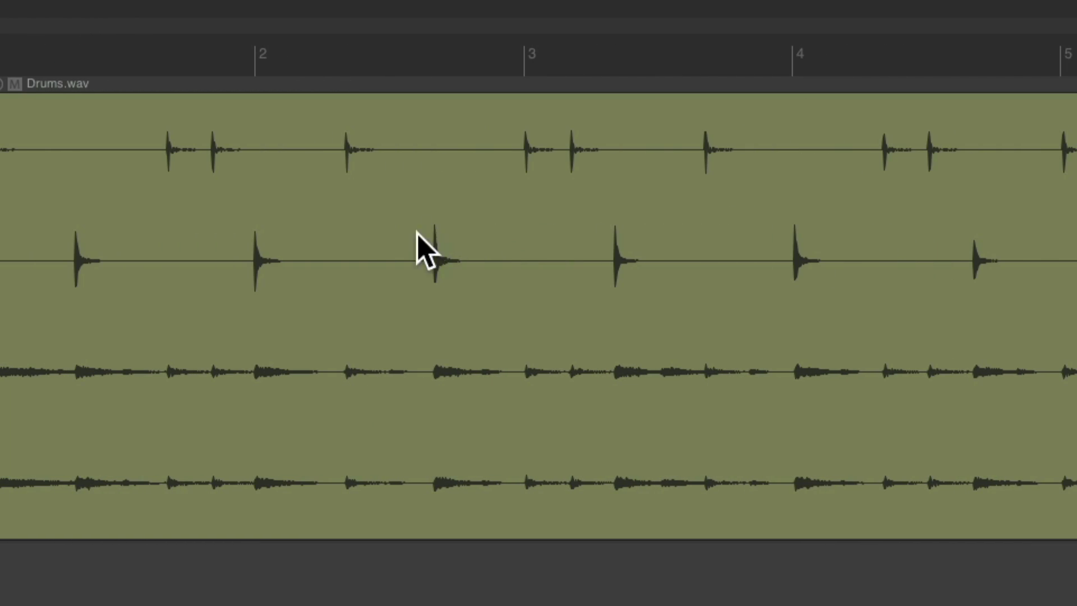
left_click(317, 277)
left_click(498, 278)
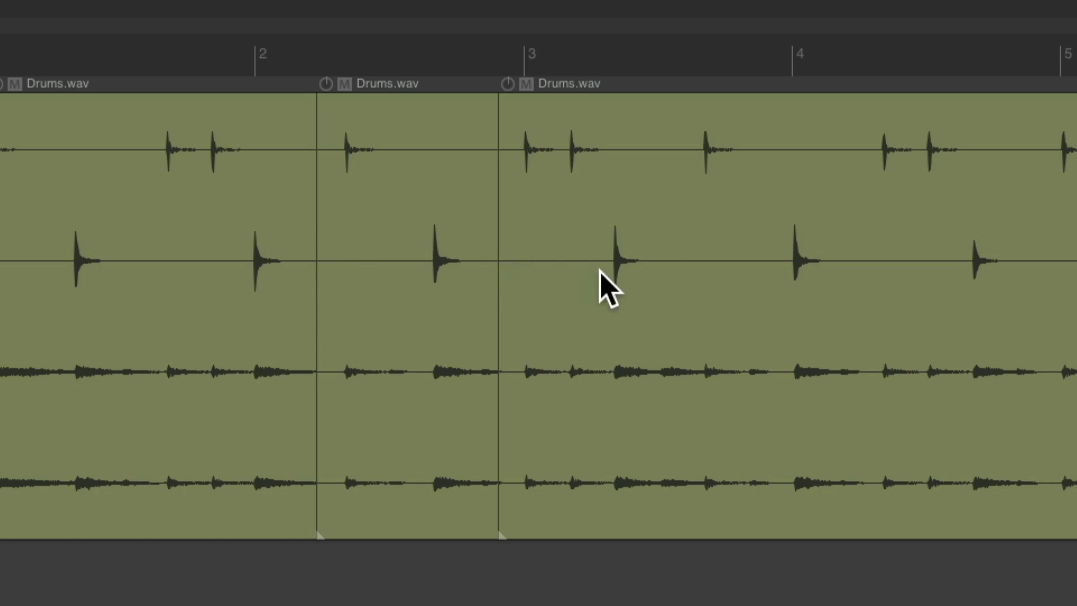
left_click(689, 269)
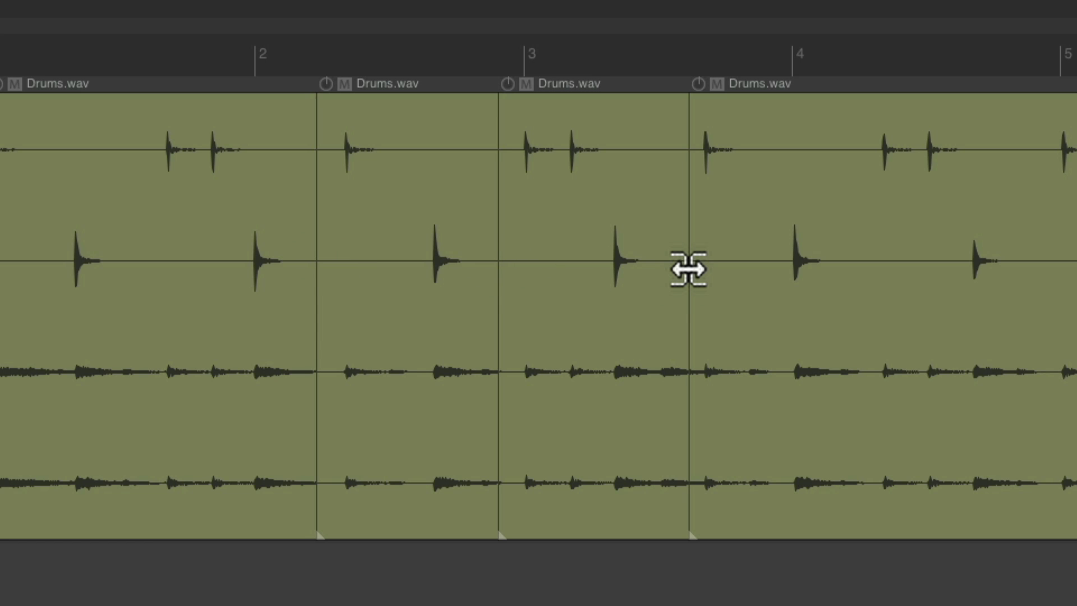
left_click_drag(753, 234, 847, 233)
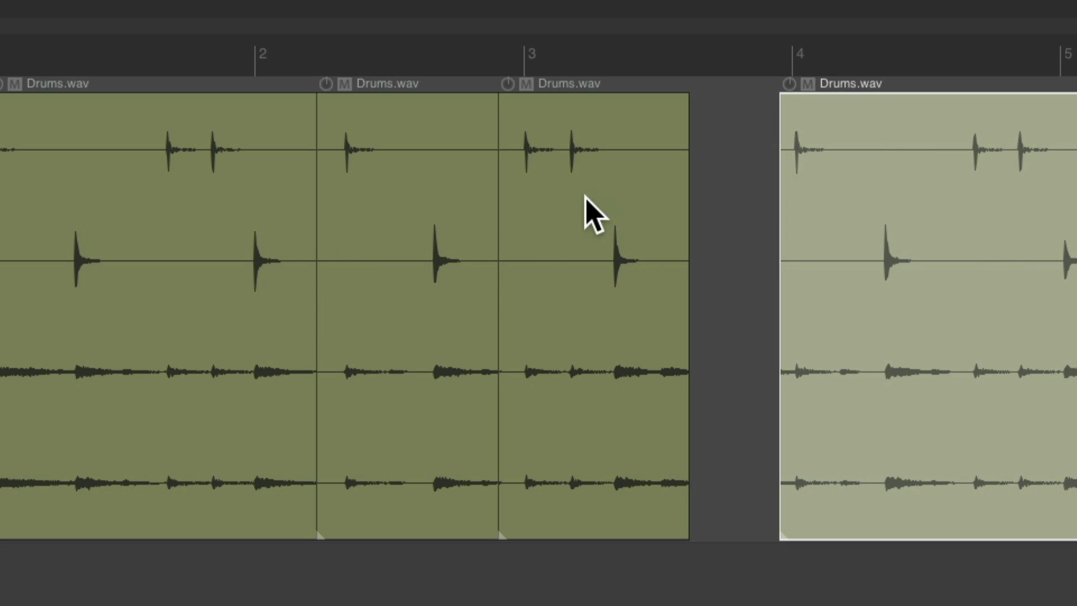
left_click_drag(589, 211, 648, 200)
left_click_drag(411, 211, 432, 212)
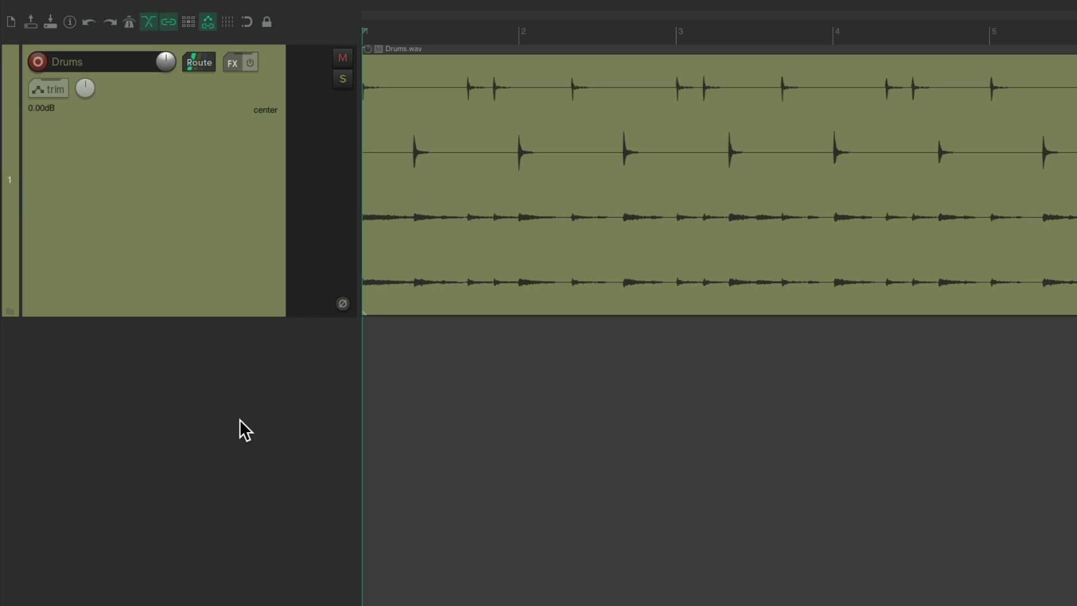
Insert three tracks below Drums and name them Kick, Snare and Overheads
key("ctrl+t")
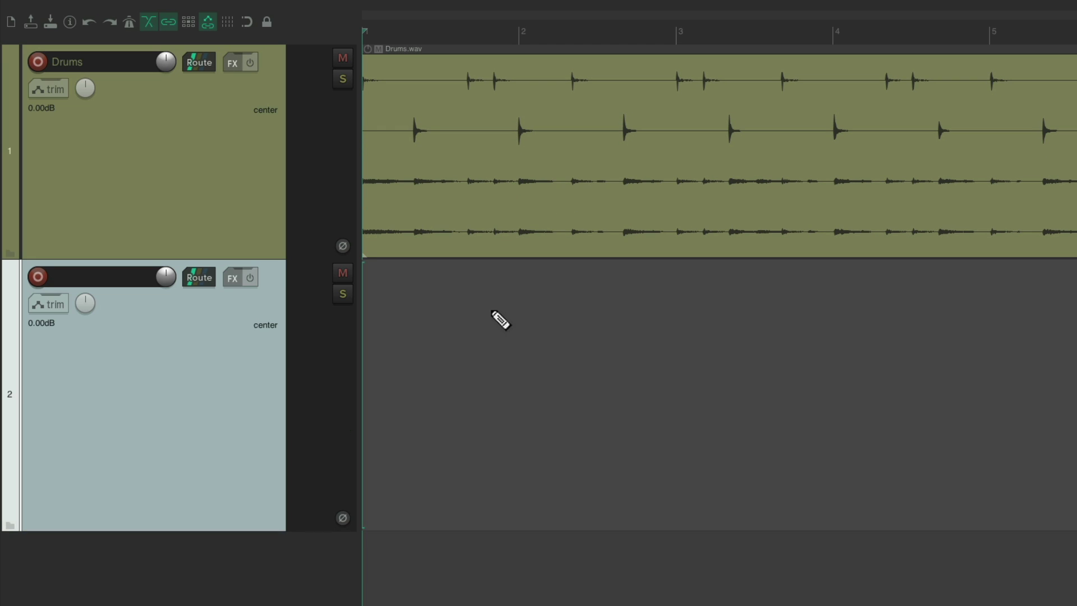
key("ctrl+t")
key("ctrl+t")
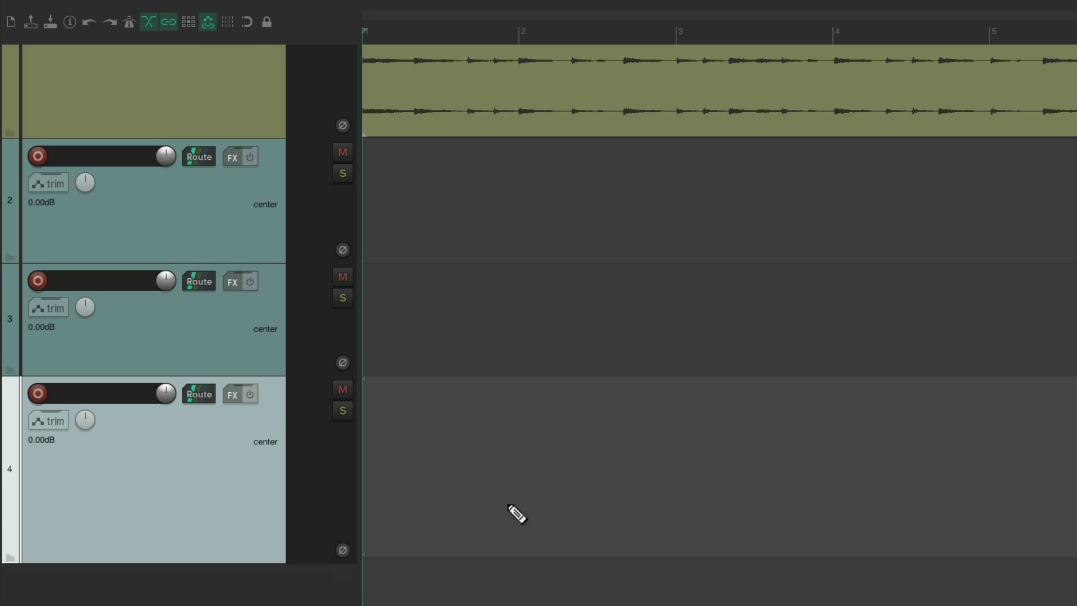
double_click(134, 281)
type("Kick")
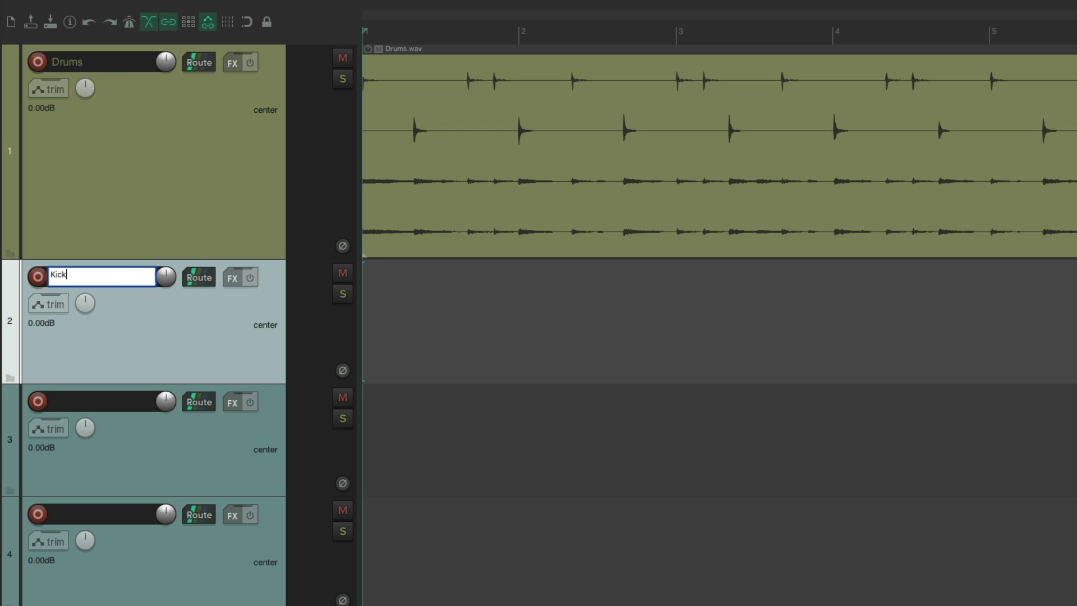
key("Tab")
type("Snare")
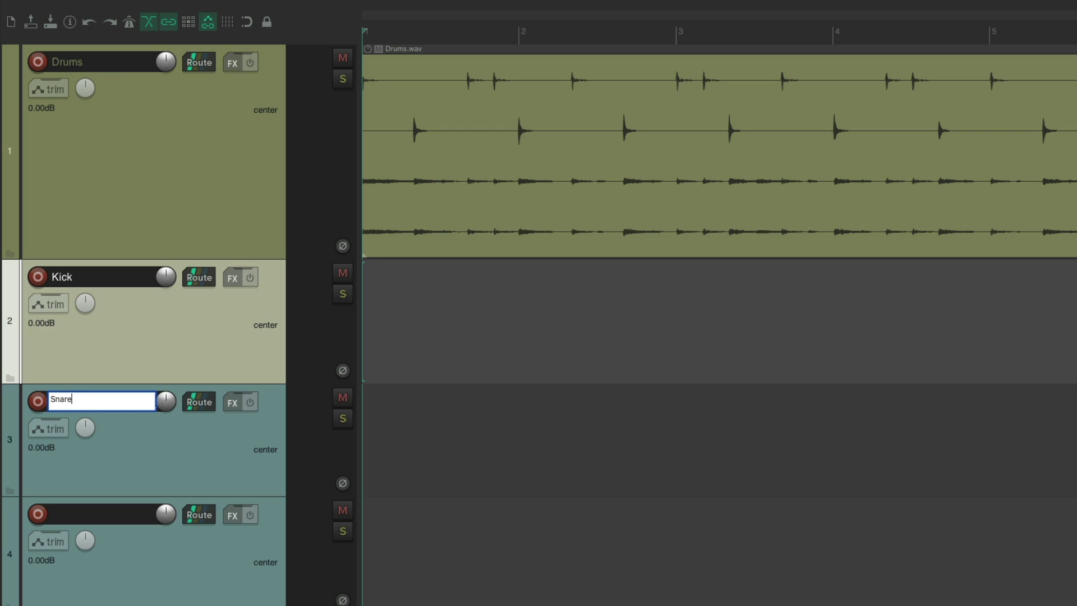
key("Tab")
type("Overheads")
key("Return")
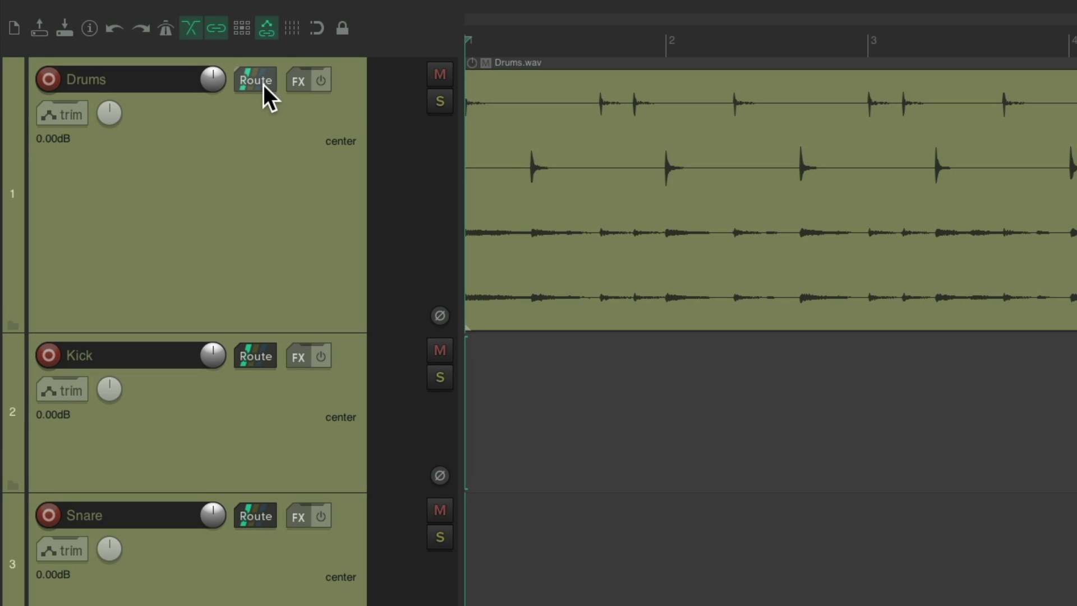
Switch off the Drums track's master send, then briefly play and stop to check it
left_click(264, 84)
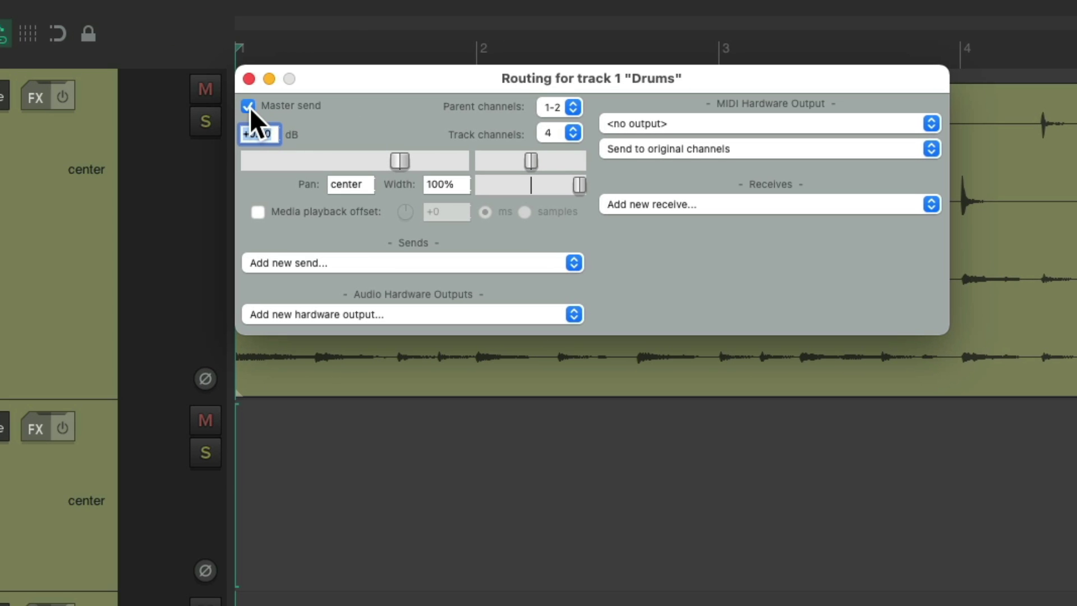
left_click(249, 78)
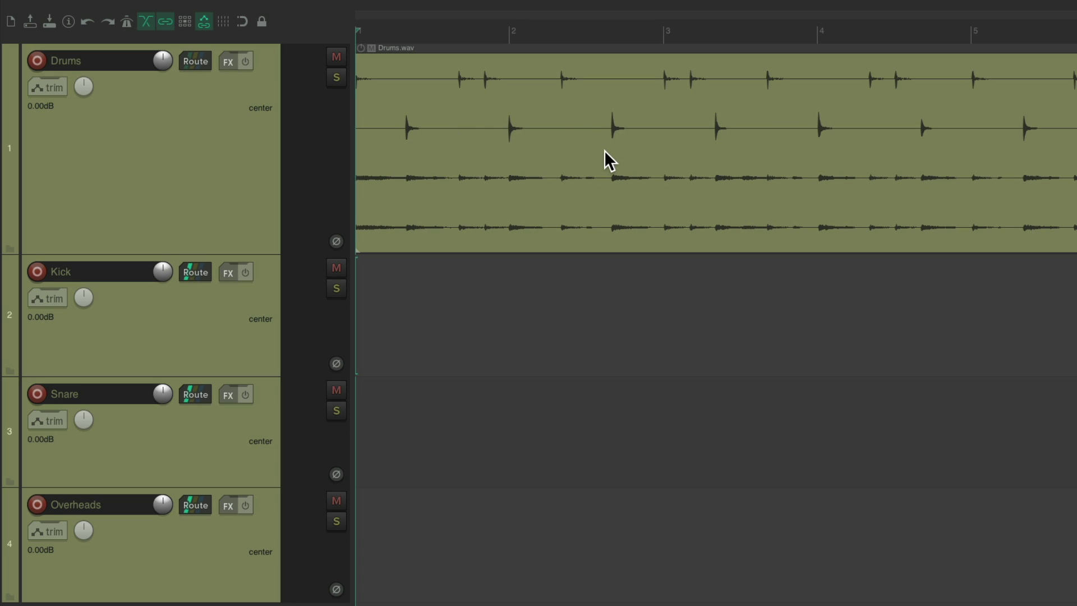
key("space")
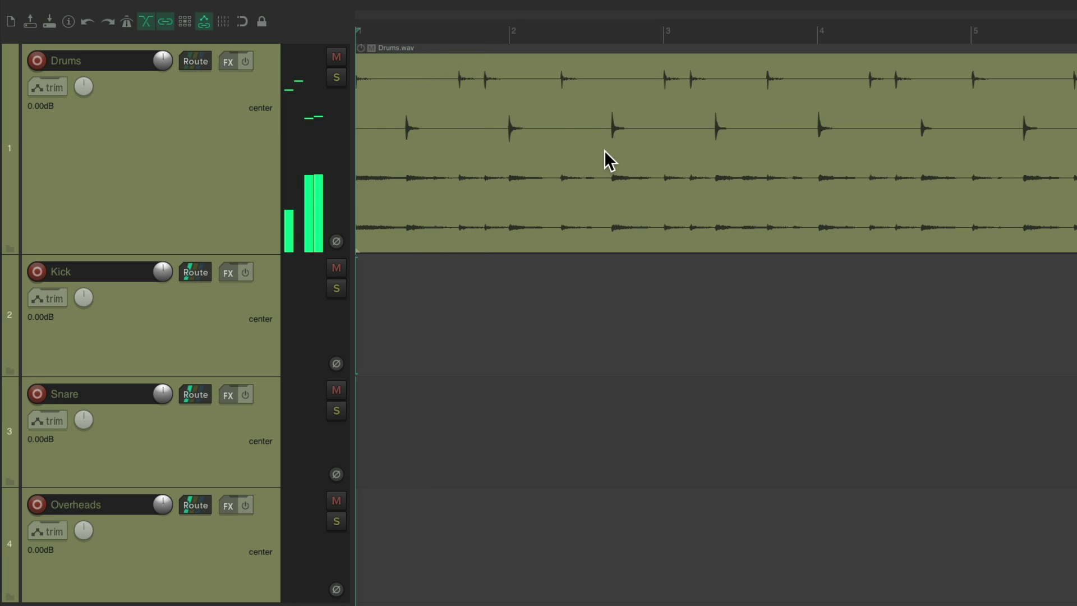
key("space")
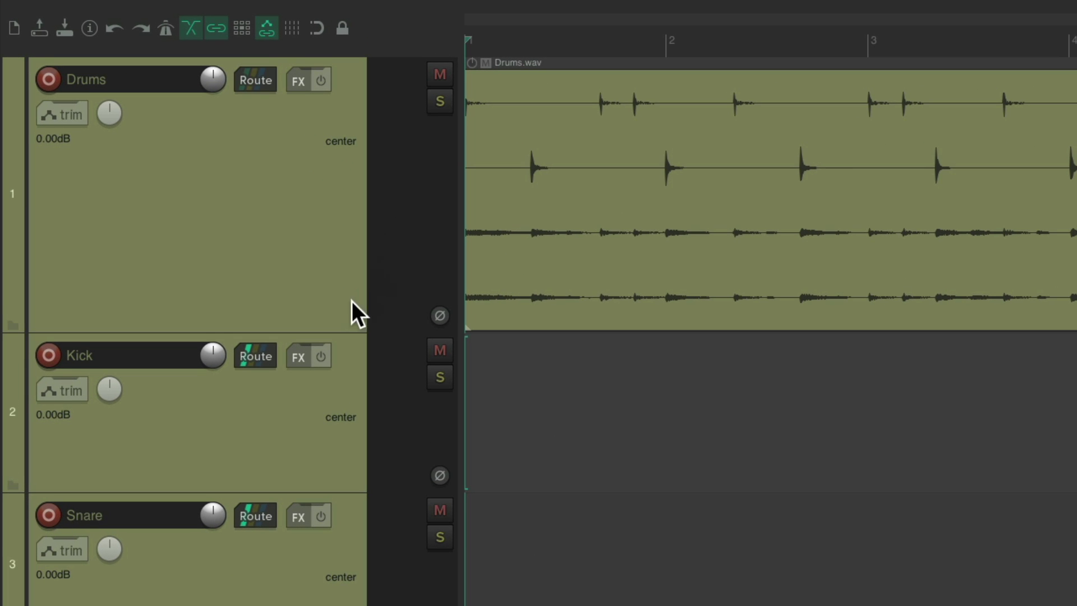
Send Drums to the Kick track from mono channel 1
left_click_drag(351, 301, 278, 388)
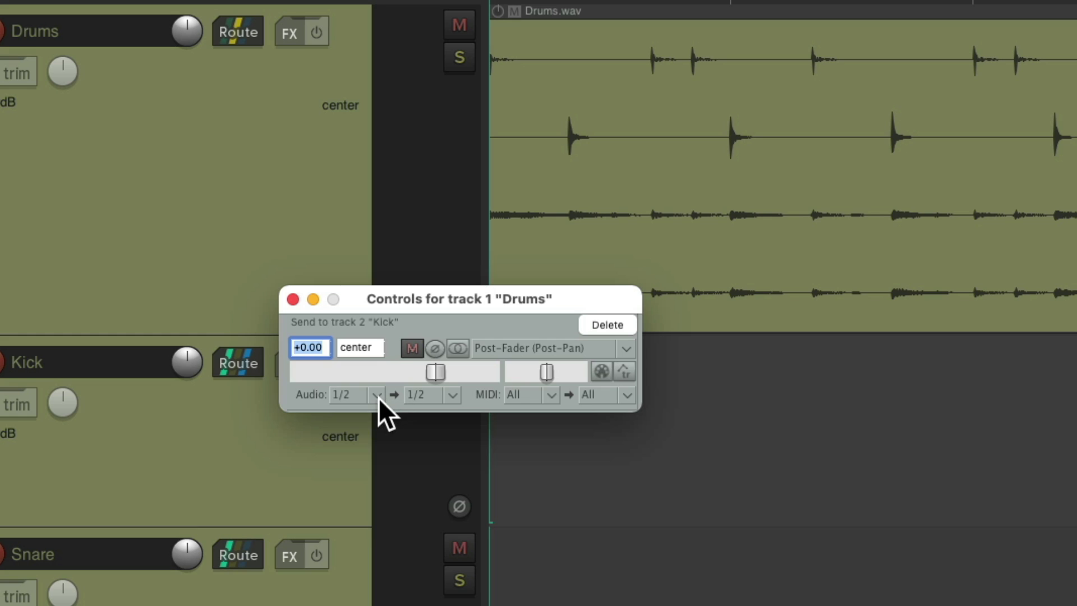
left_click(377, 395)
mouse_move(405, 443)
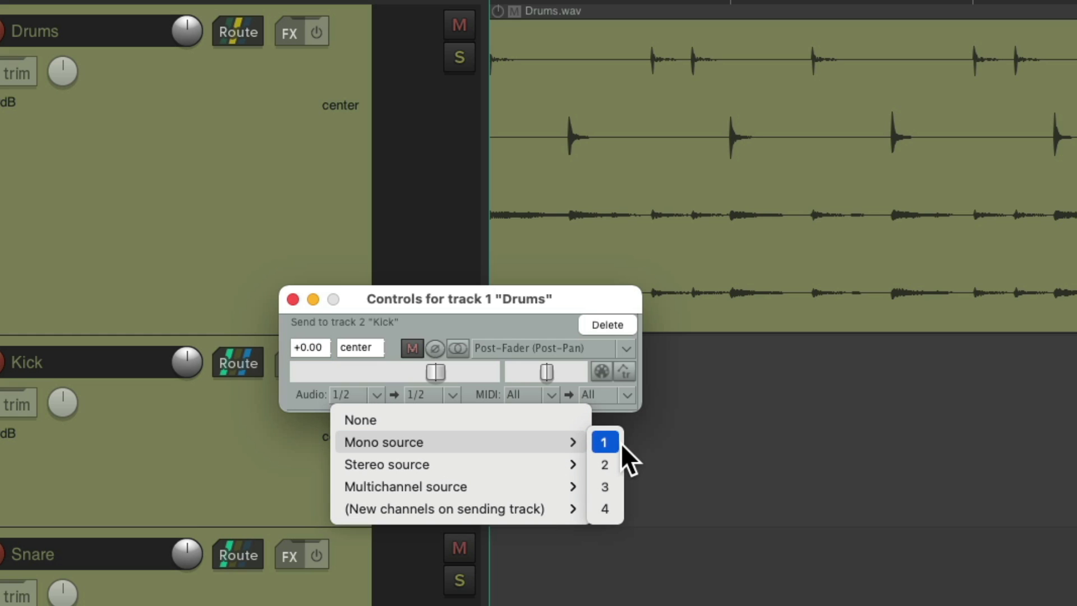
left_click(605, 442)
left_click(293, 300)
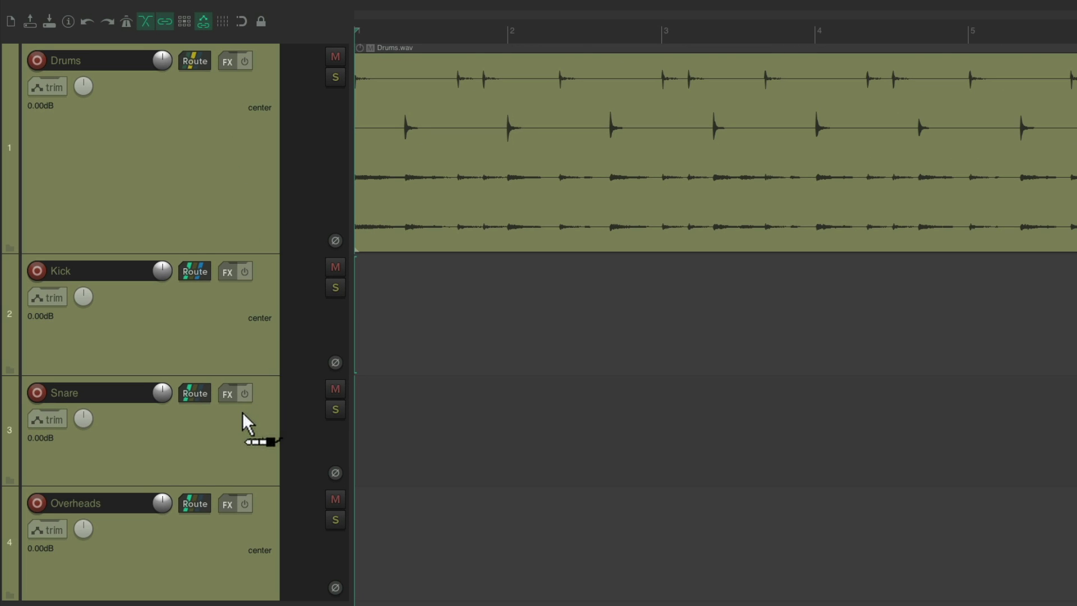
Send Drums to the Snare track from mono channel 2
left_click_drag(247, 421, 248, 425)
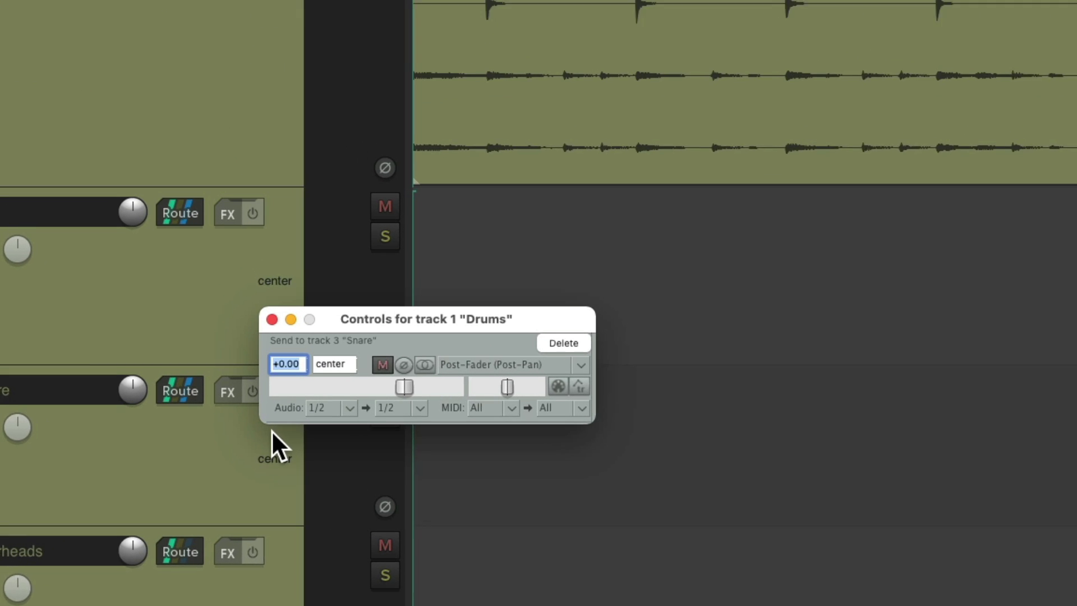
left_click(312, 406)
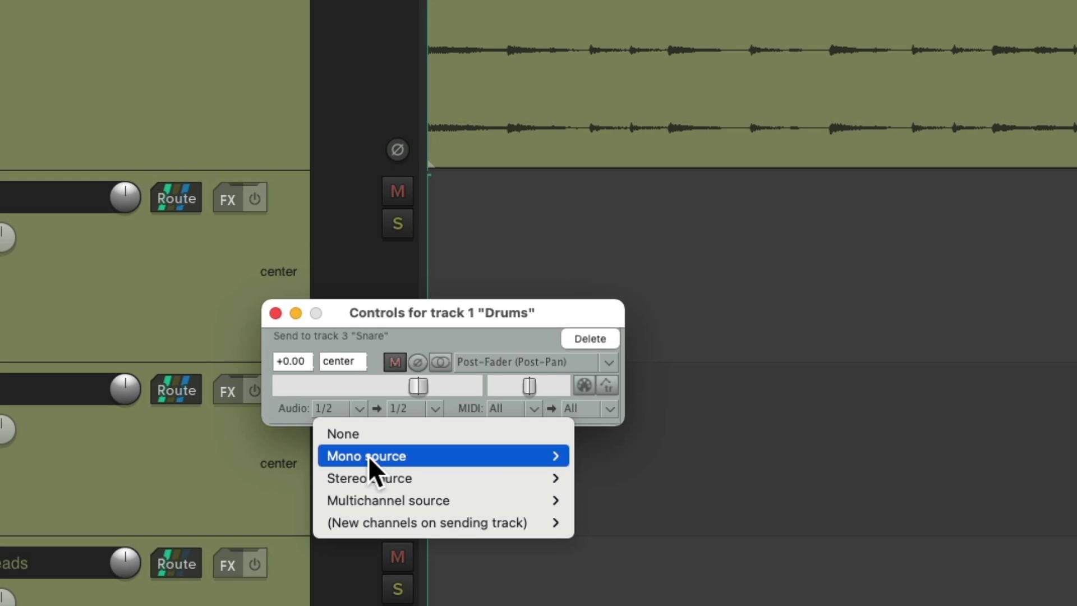
mouse_move(368, 456)
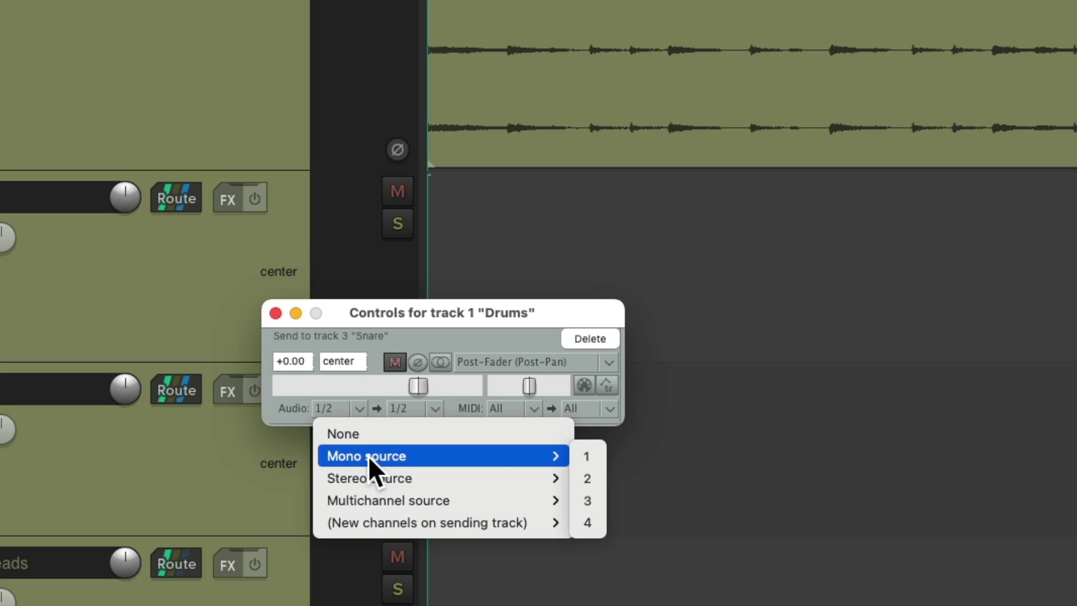
left_click(588, 478)
left_click(275, 313)
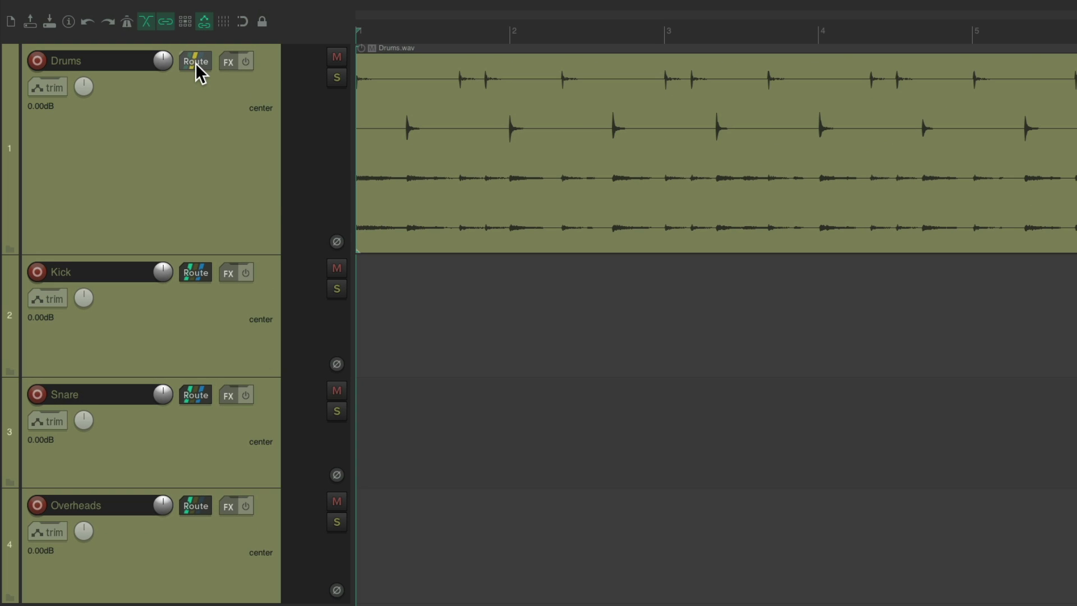
Send Drums to the Overheads track from stereo channels 3/4
left_click_drag(226, 532, 227, 532)
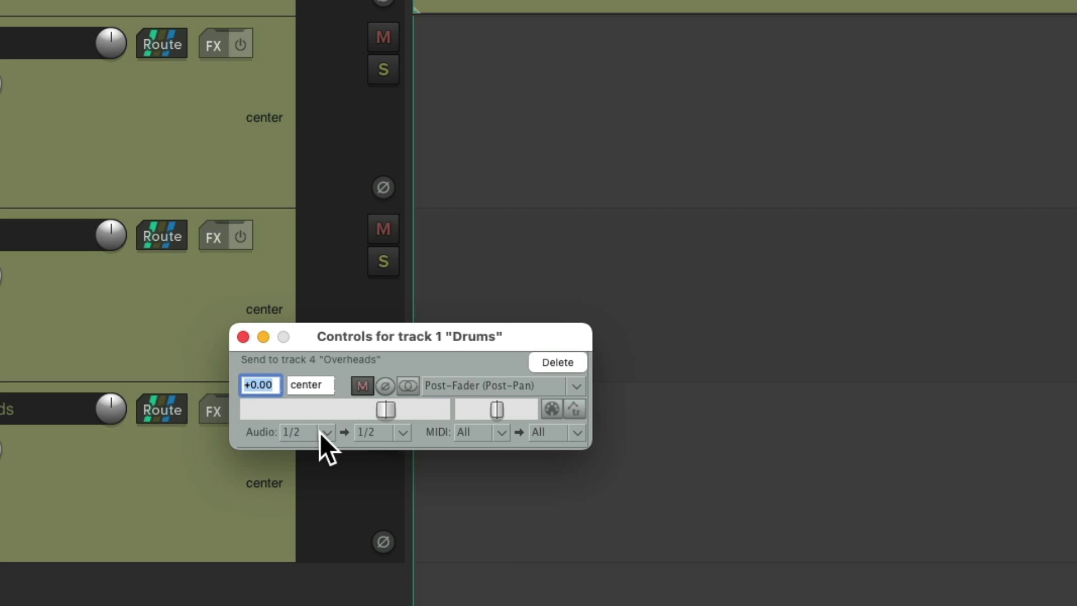
left_click(301, 519)
mouse_move(295, 565)
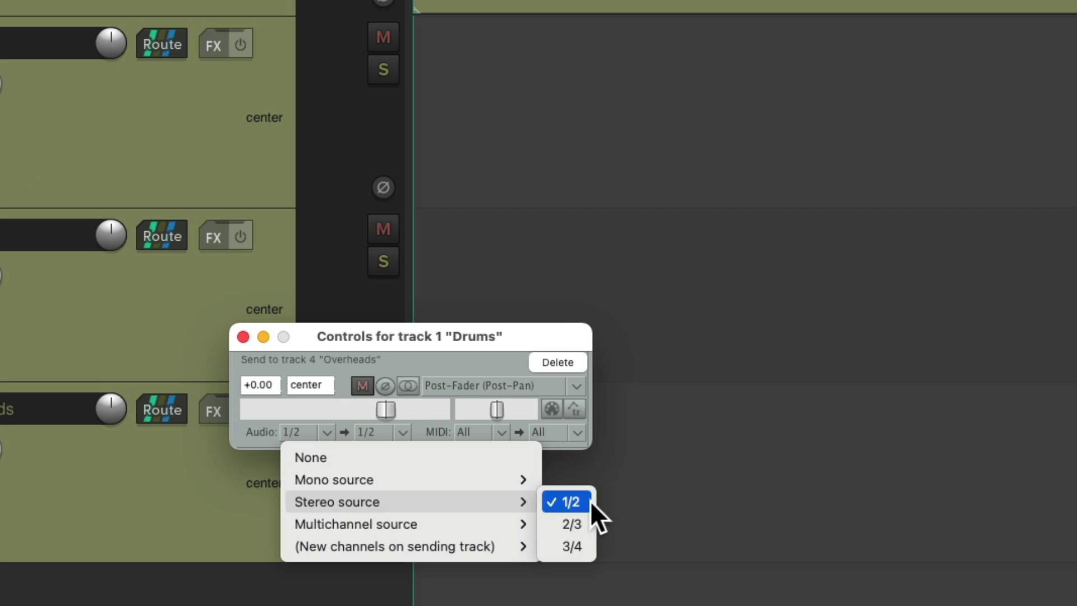
left_click(572, 546)
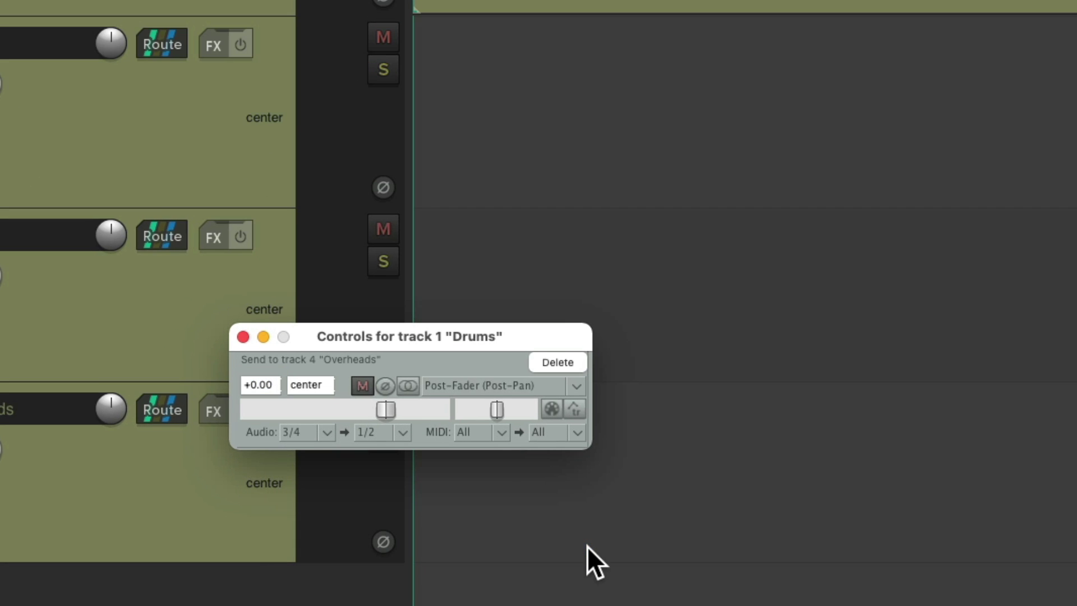
left_click(243, 336)
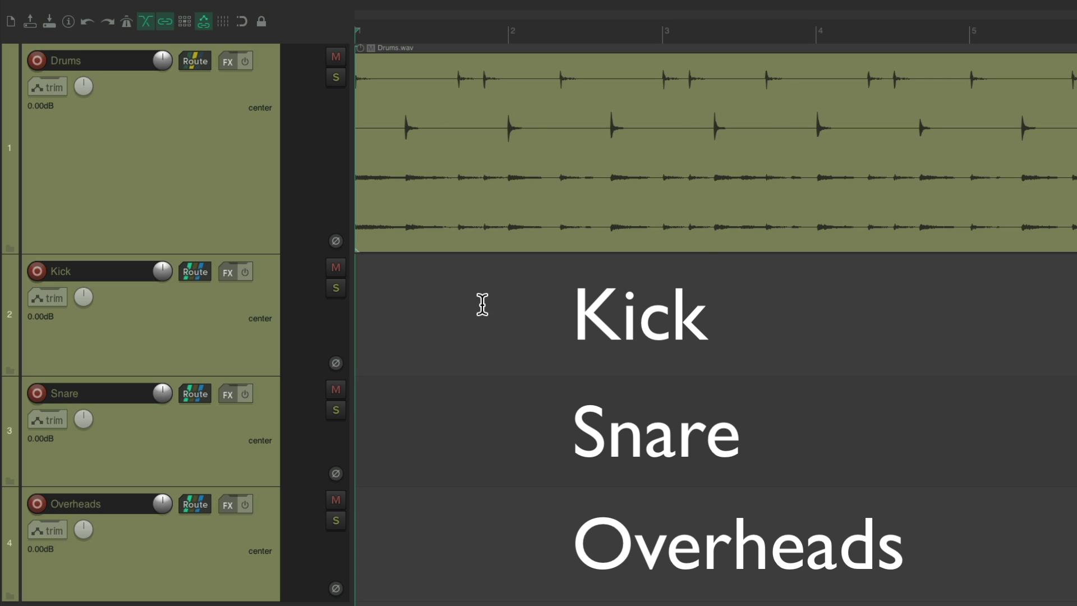
key("space")
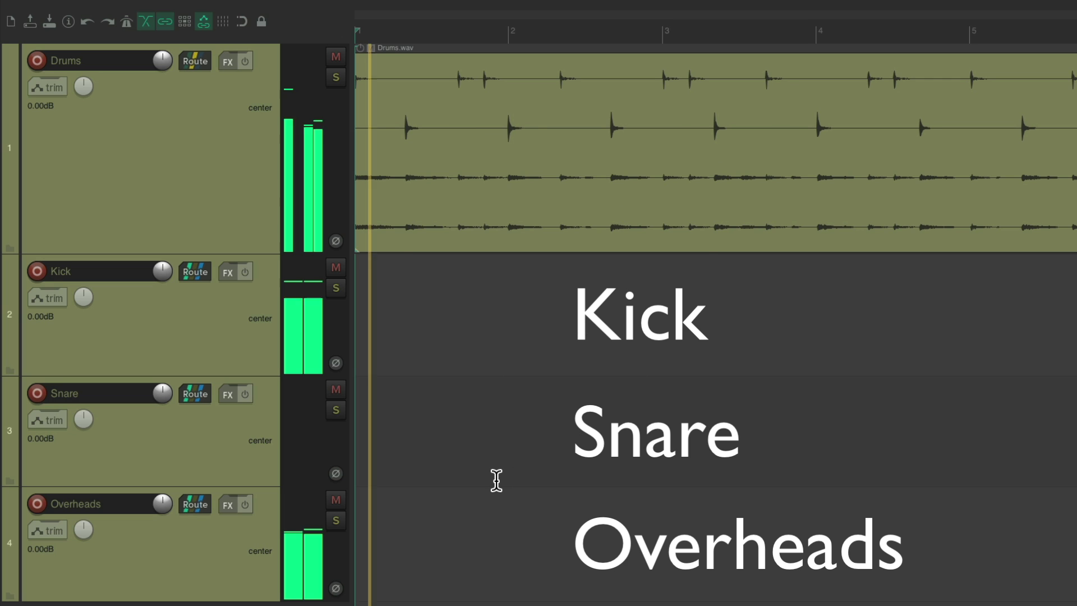
left_click(336, 288)
left_click(336, 288)
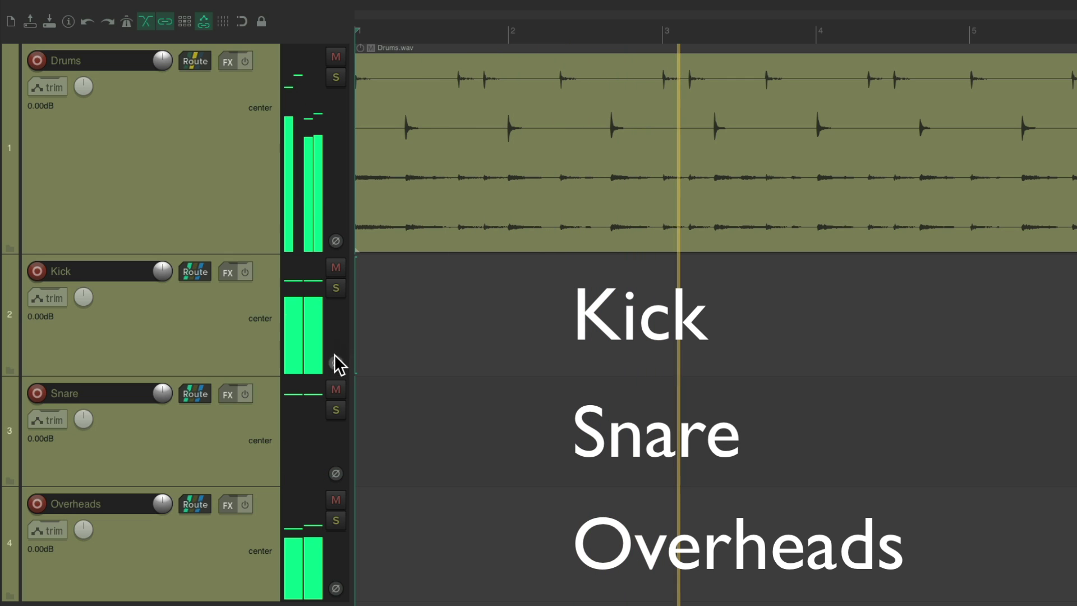
left_click(335, 405)
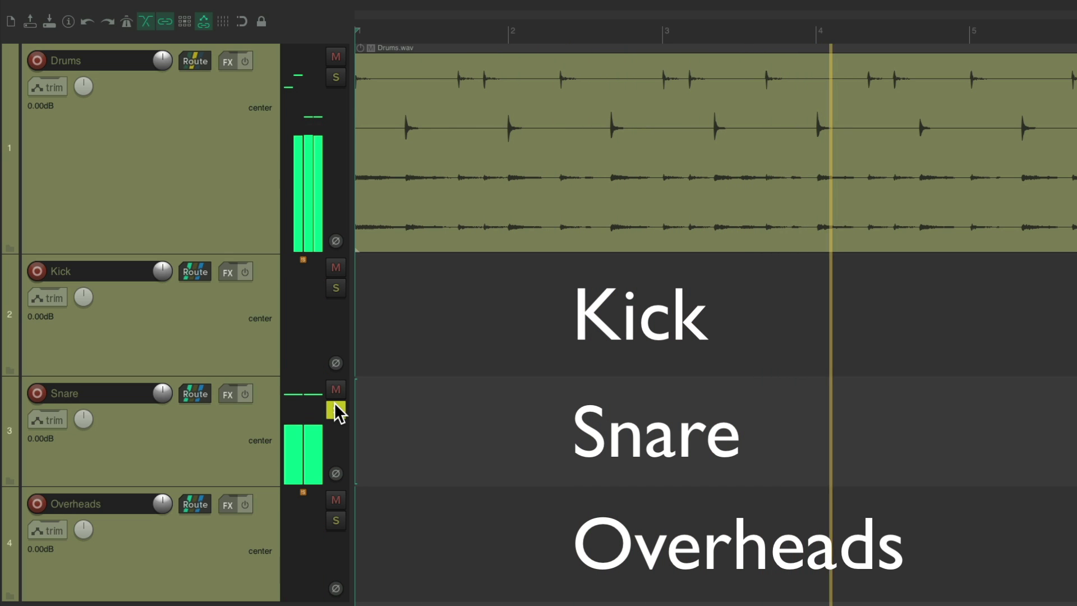
left_click(335, 405)
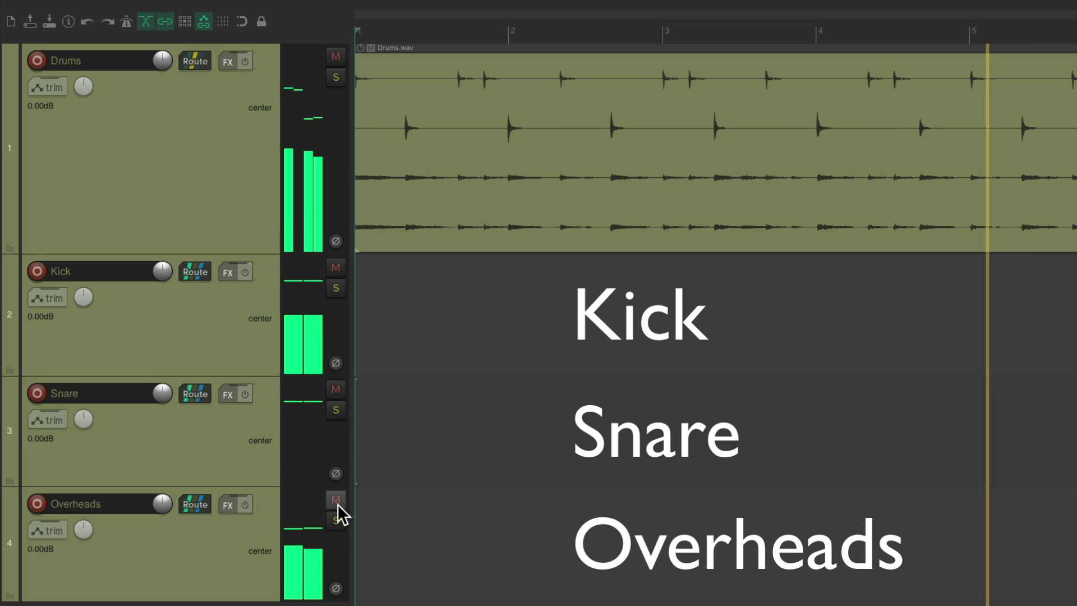
left_click(338, 522)
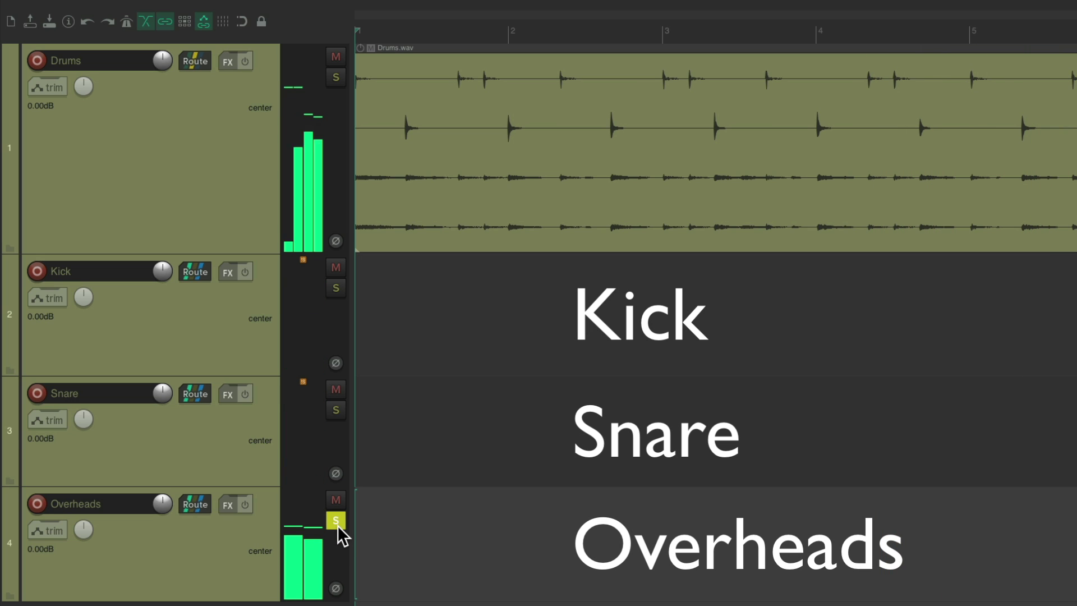
left_click(336, 521)
key("space")
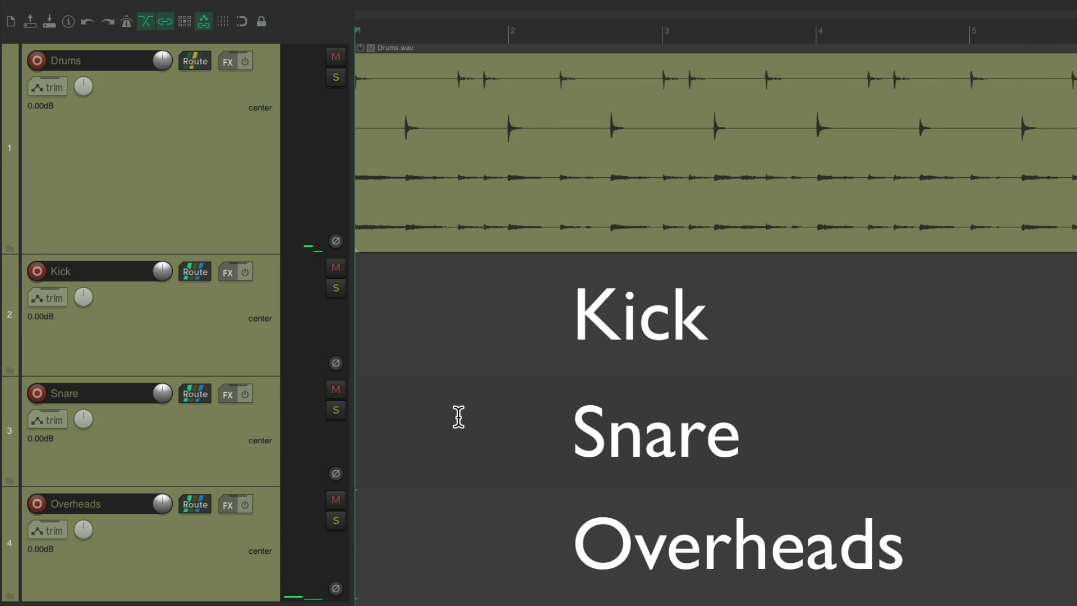